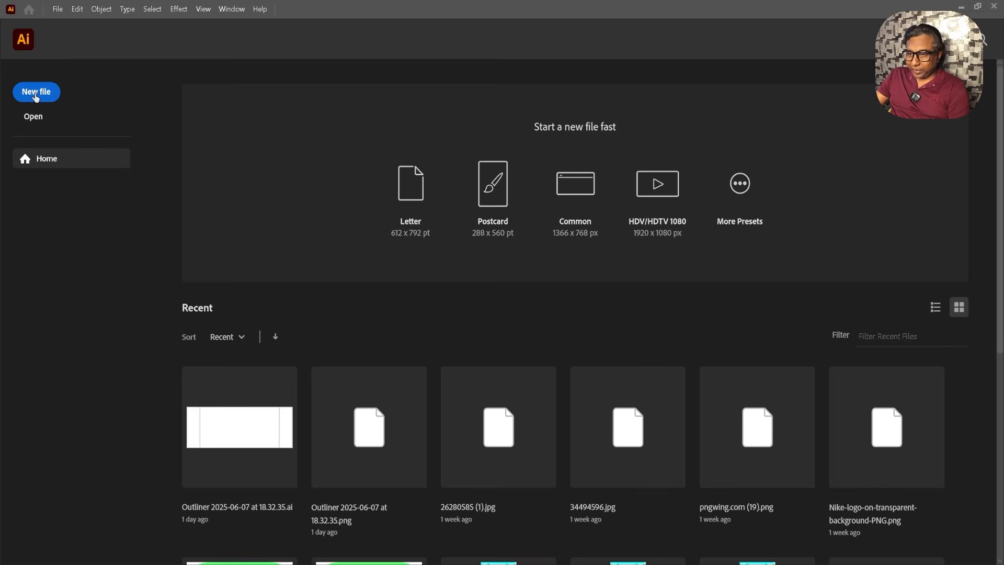
# Create a 2400 x 960 px RGB document and close the floating panels covering the canvas
pyautogui.click(35, 96)
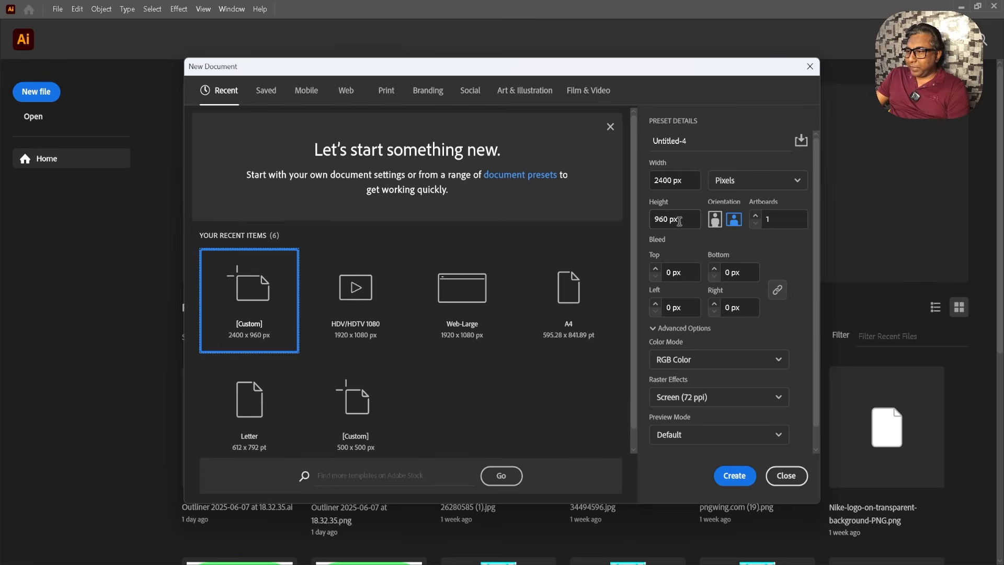
pyautogui.click(734, 478)
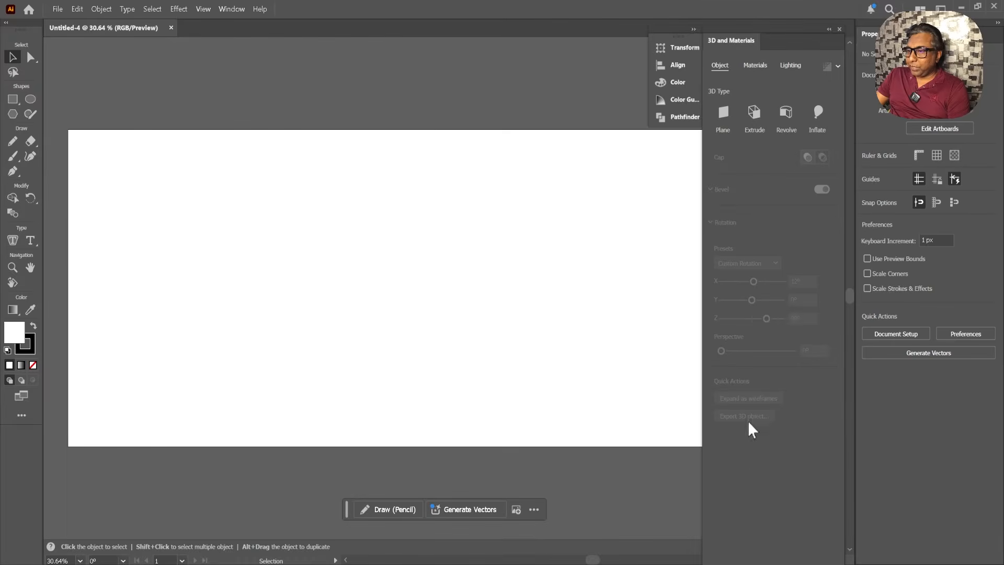
pyautogui.click(829, 29)
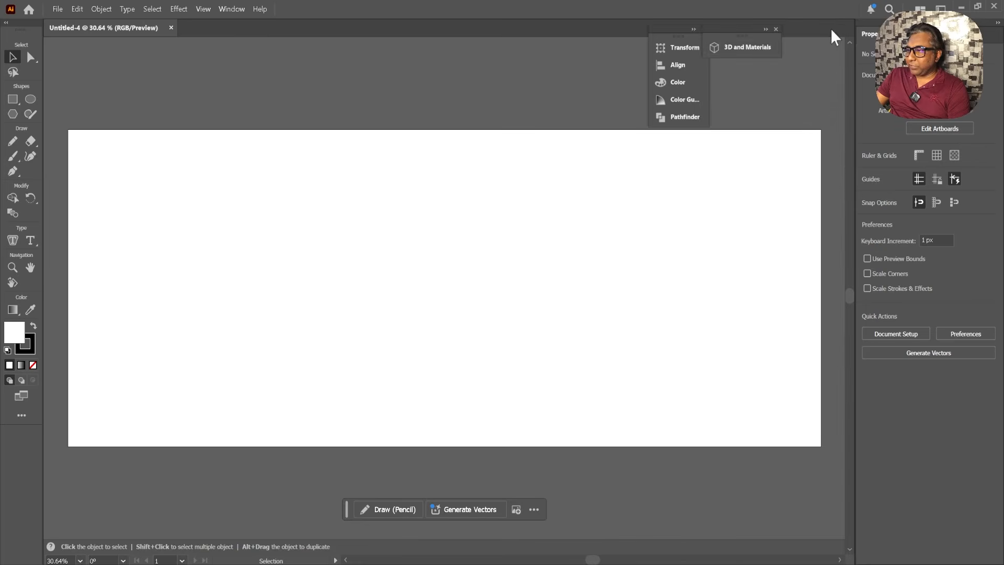
pyautogui.click(775, 29)
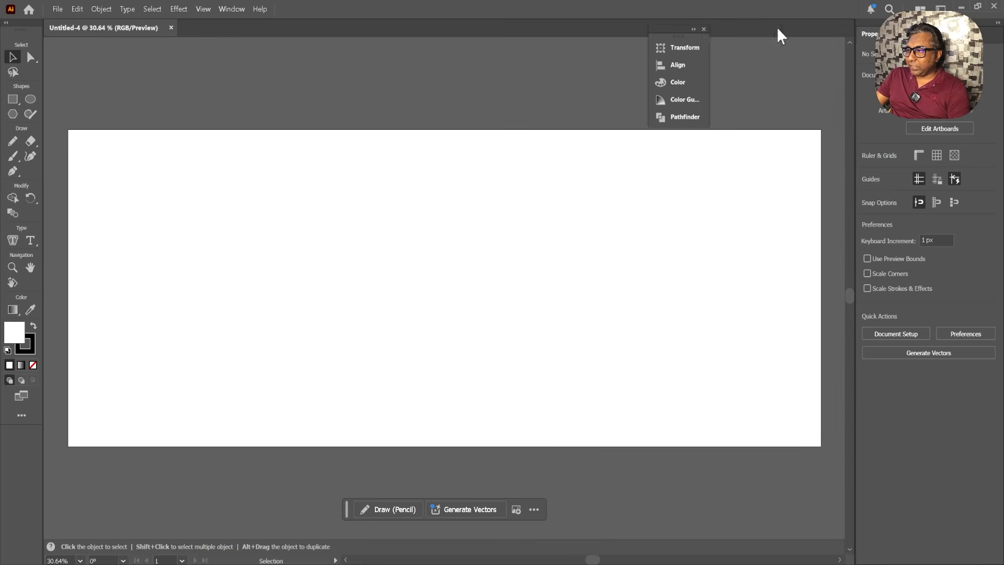
pyautogui.click(702, 29)
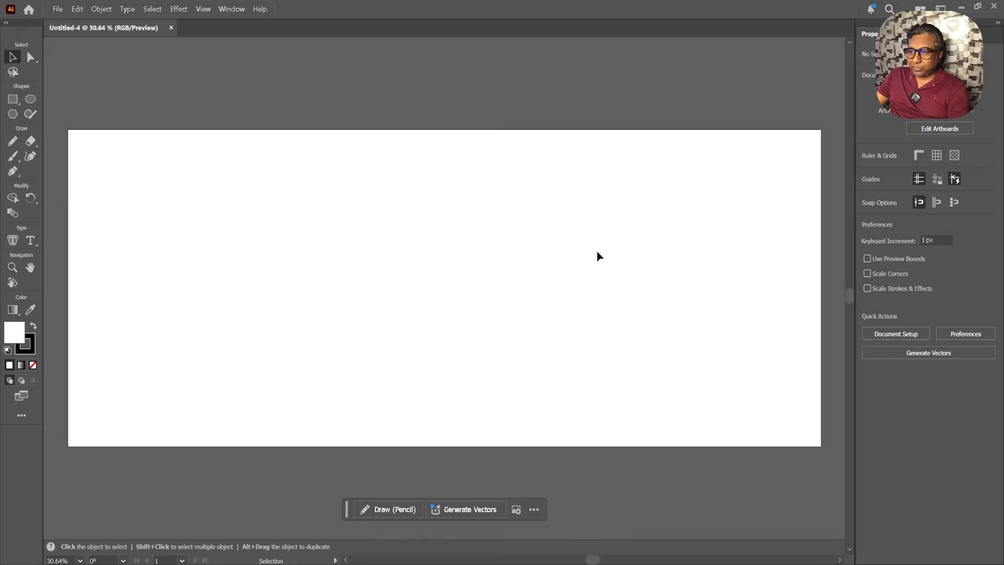
# Create a rectangle 240 px wide and 960 px high using exact dimensions
pyautogui.click(12, 103)
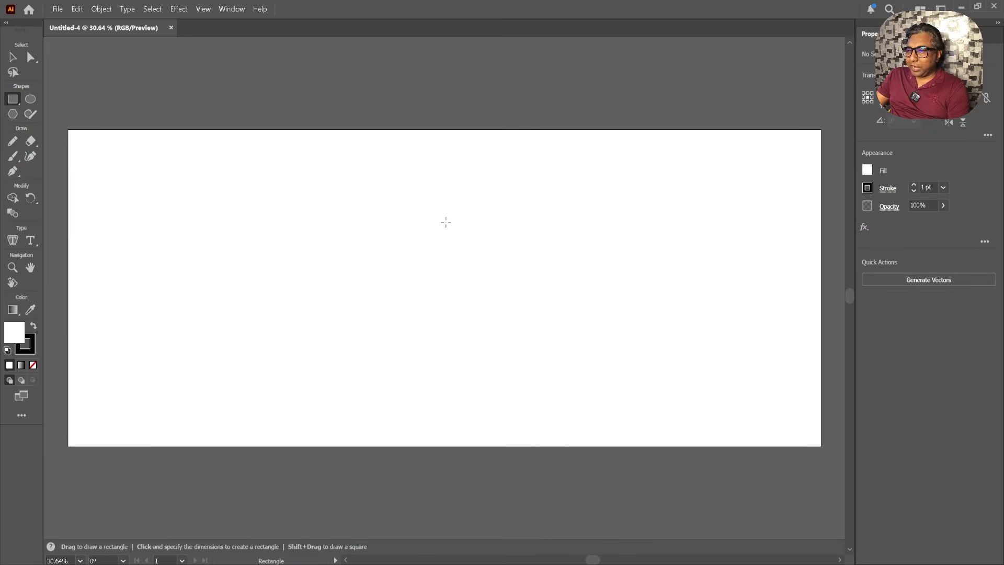
pyautogui.click(445, 222)
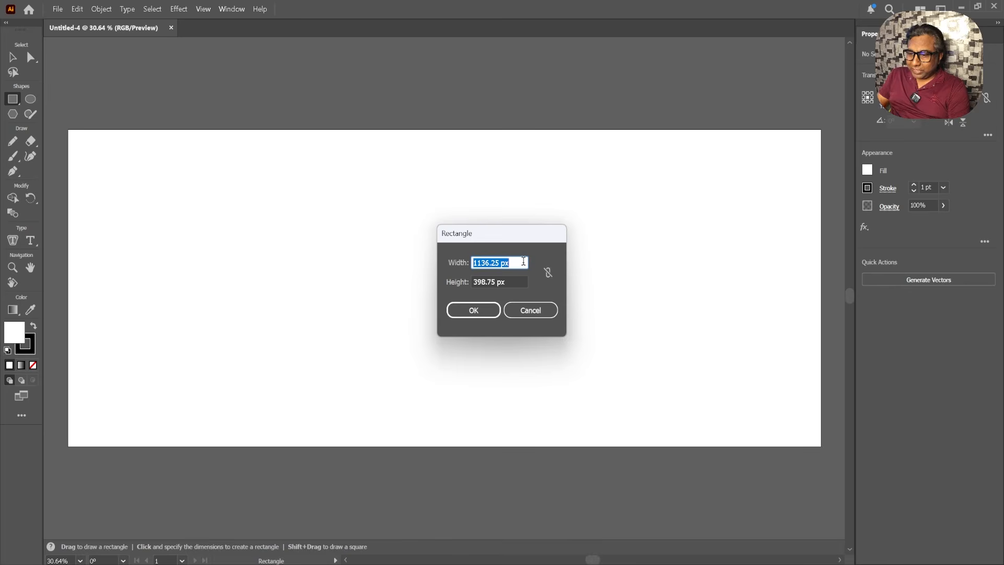
pyautogui.write('240')
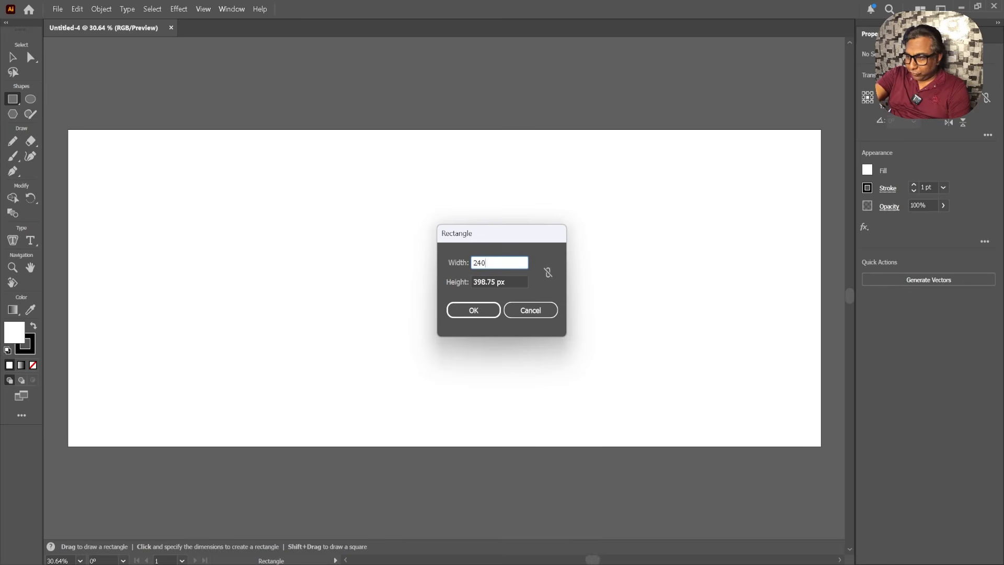
pyautogui.click(506, 283)
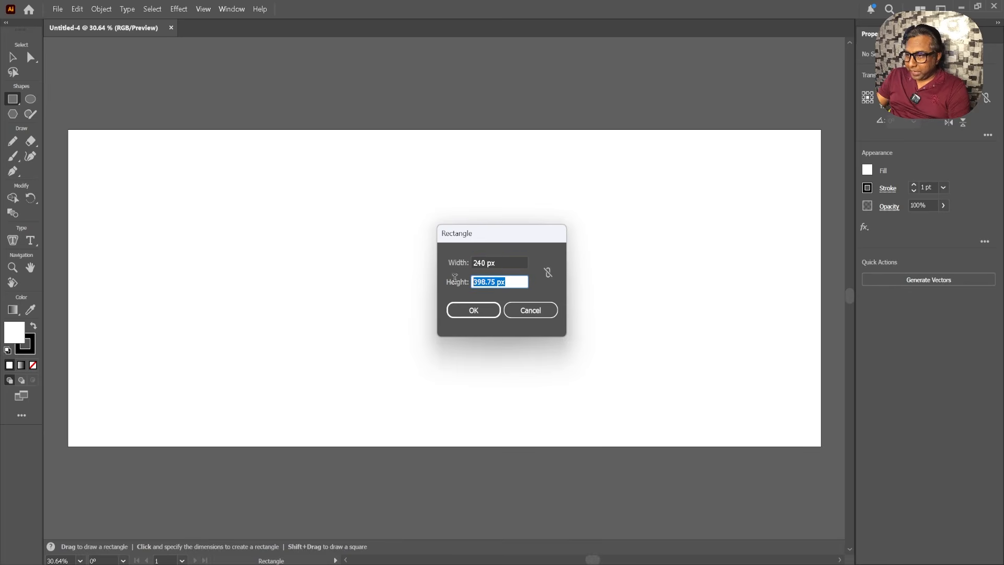
pyautogui.write('9')
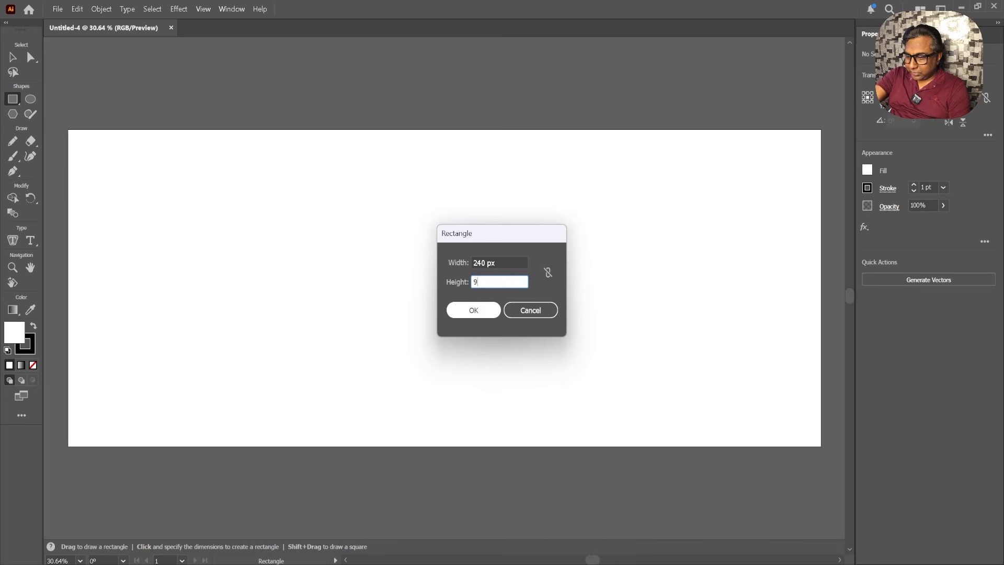
pyautogui.write('60')
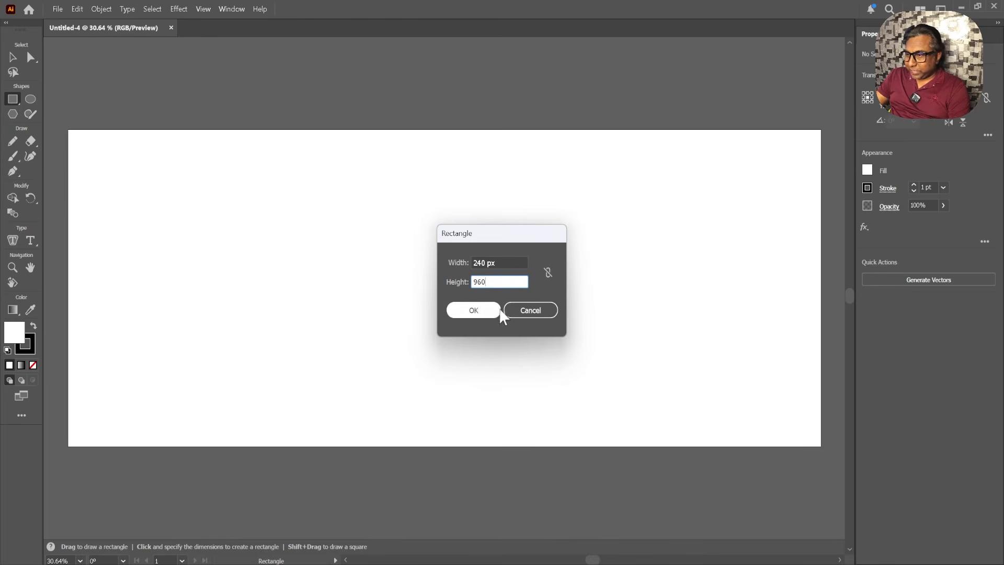
pyautogui.click(474, 310)
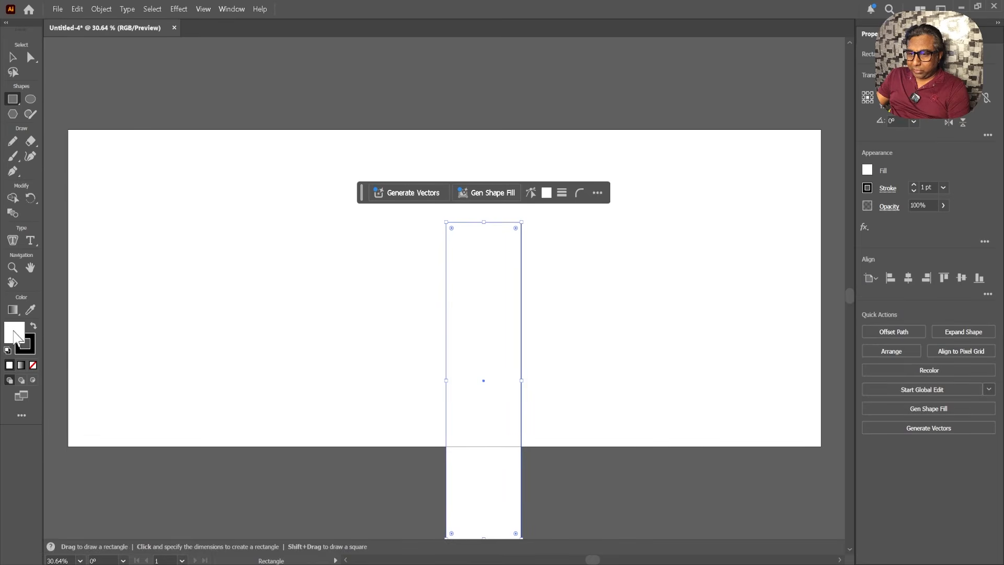
# Remove both the fill and the stroke from the rectangle
pyautogui.click(33, 365)
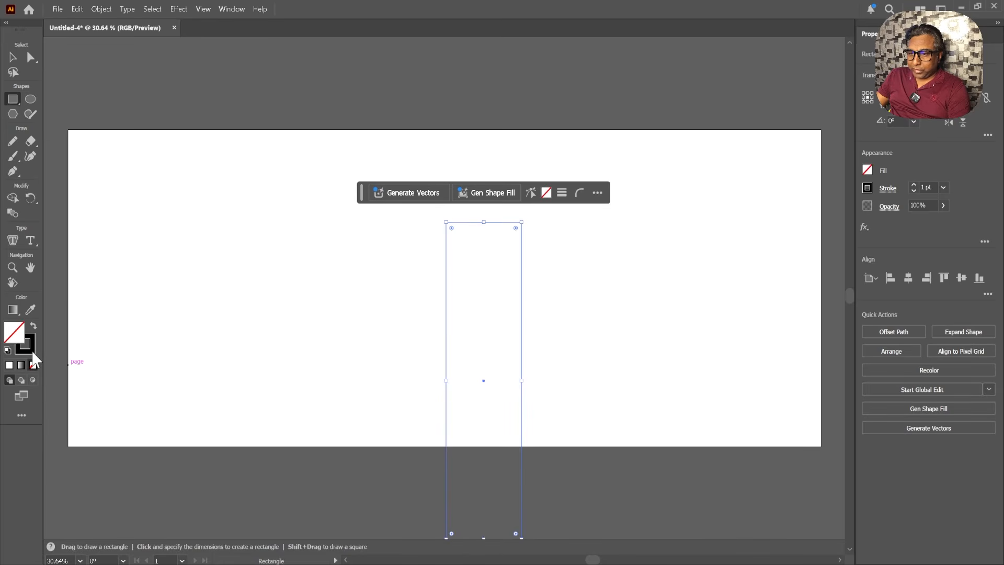
pyautogui.click(33, 352)
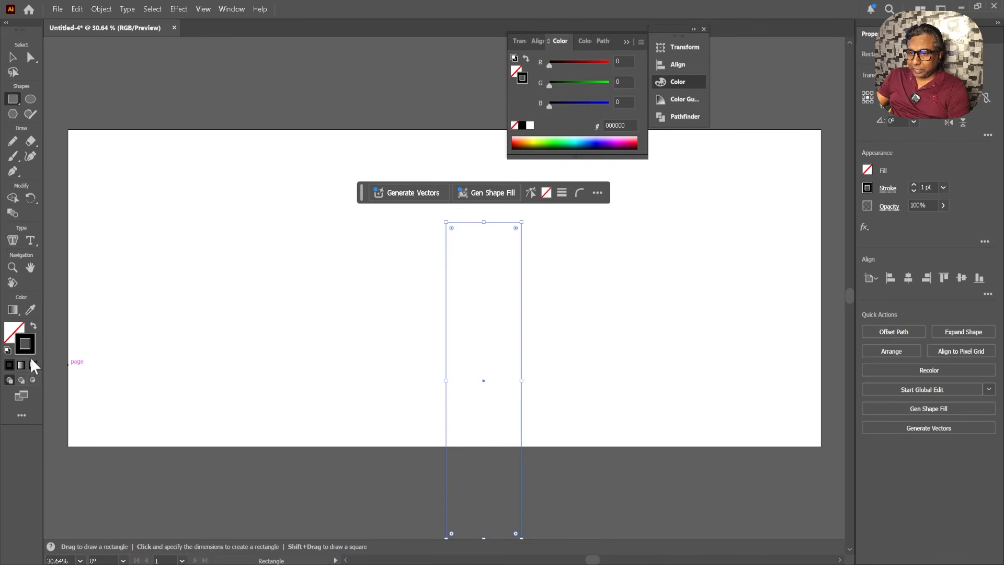
pyautogui.click(32, 364)
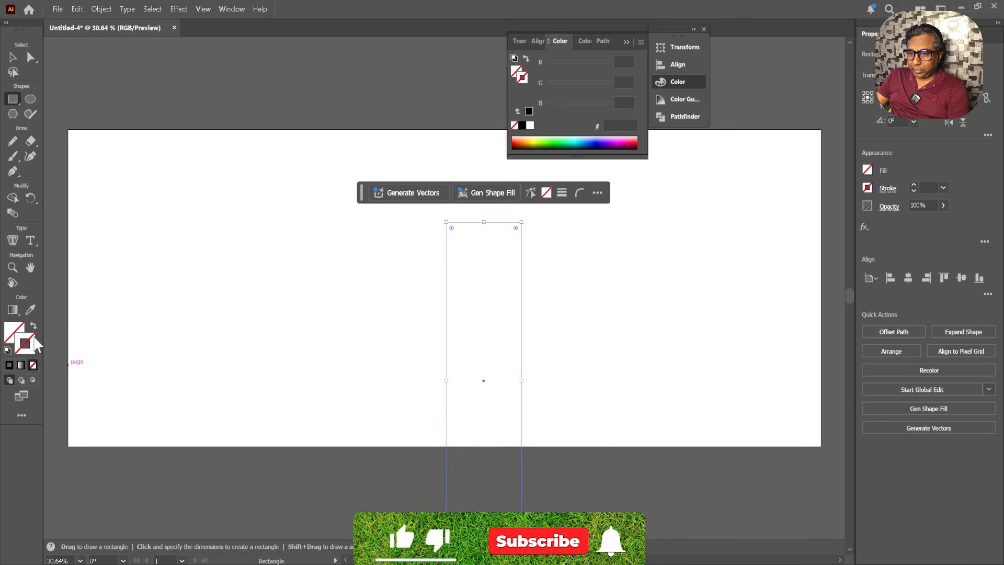
# Set the rectangle's stroke colour to white (ffffff)
pyautogui.doubleClick(33, 341)
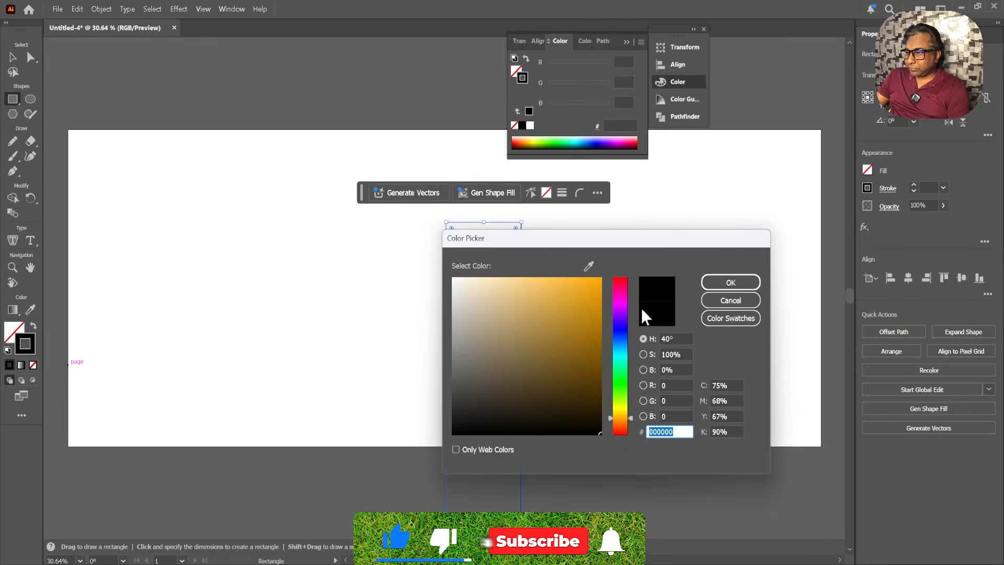
pyautogui.click(622, 356)
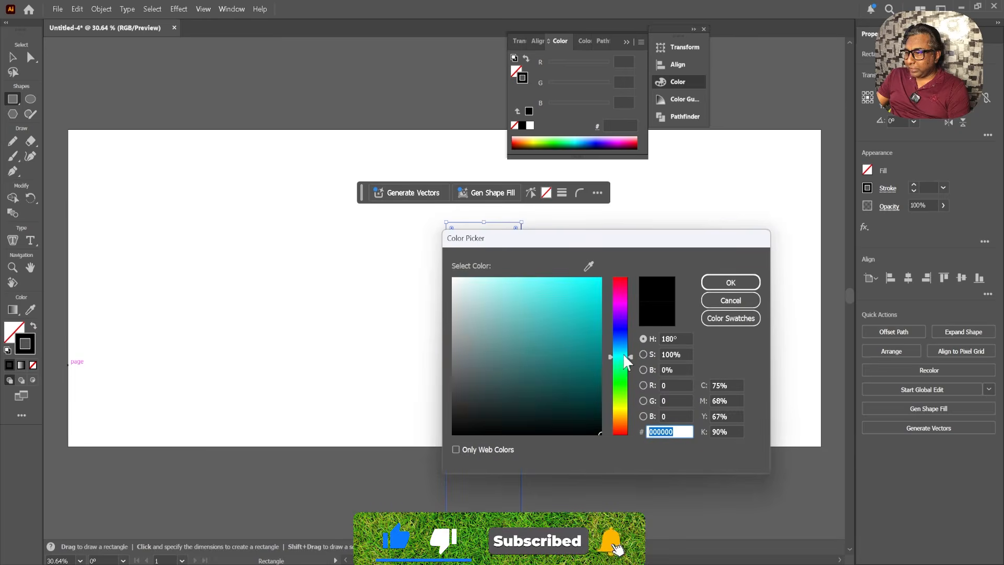
pyautogui.write('ffffff')
pyautogui.click(730, 283)
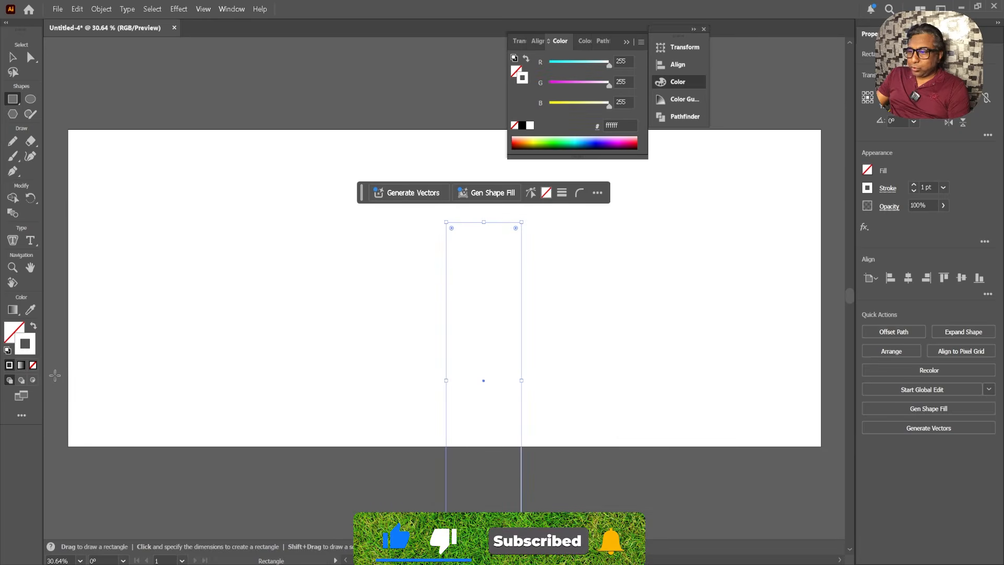
pyautogui.click(15, 335)
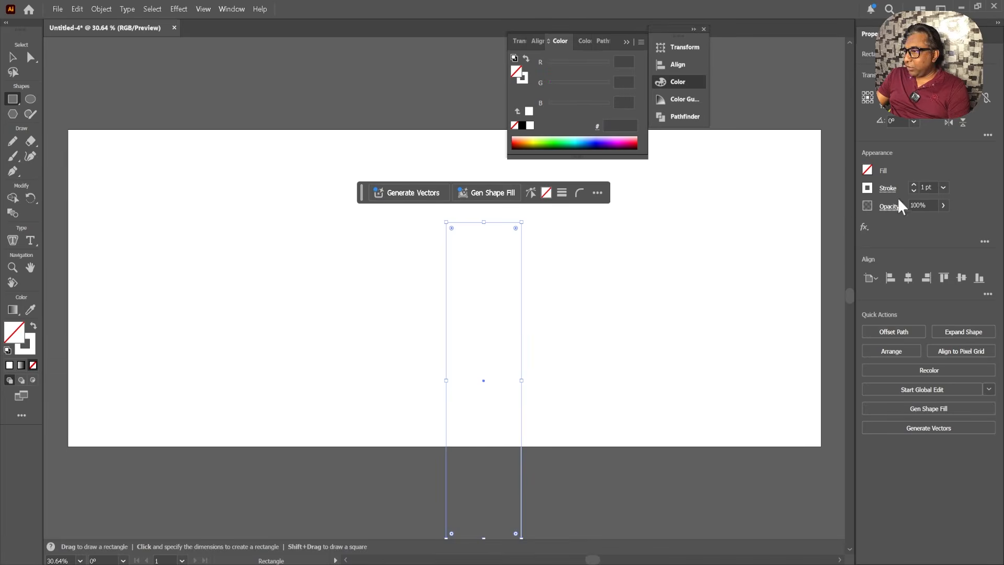
# Apply the cyan swatch to the rectangle's stroke
pyautogui.click(868, 189)
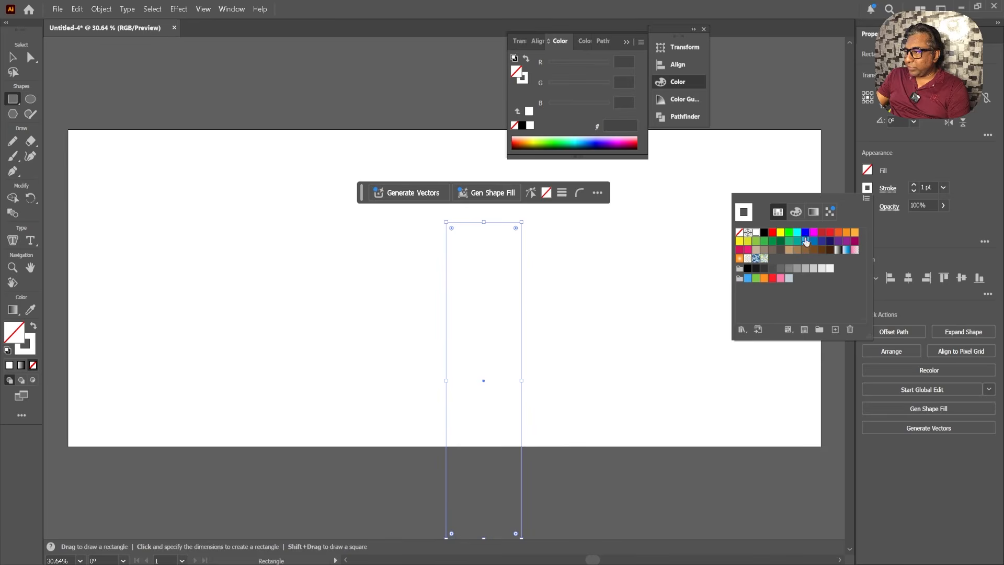
pyautogui.click(797, 232)
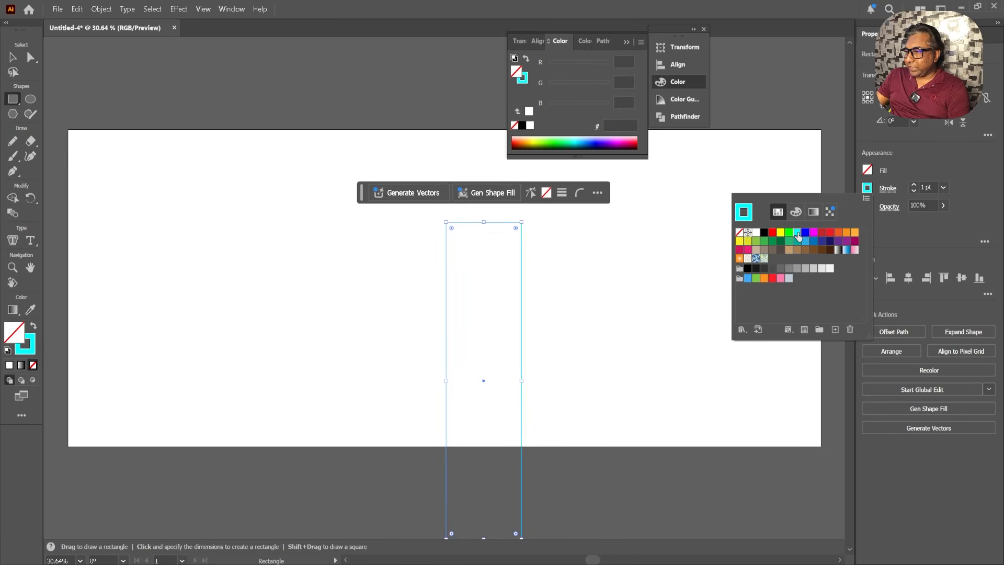
pyautogui.click(959, 154)
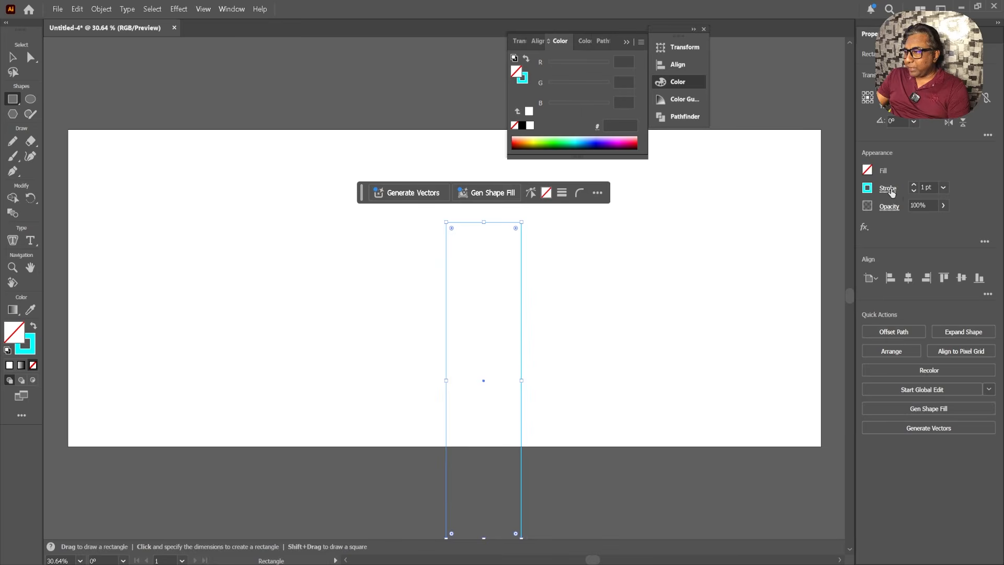
# Check that the rectangle's stroke is aligned to the inside and set its weight to 10 pt
pyautogui.click(891, 191)
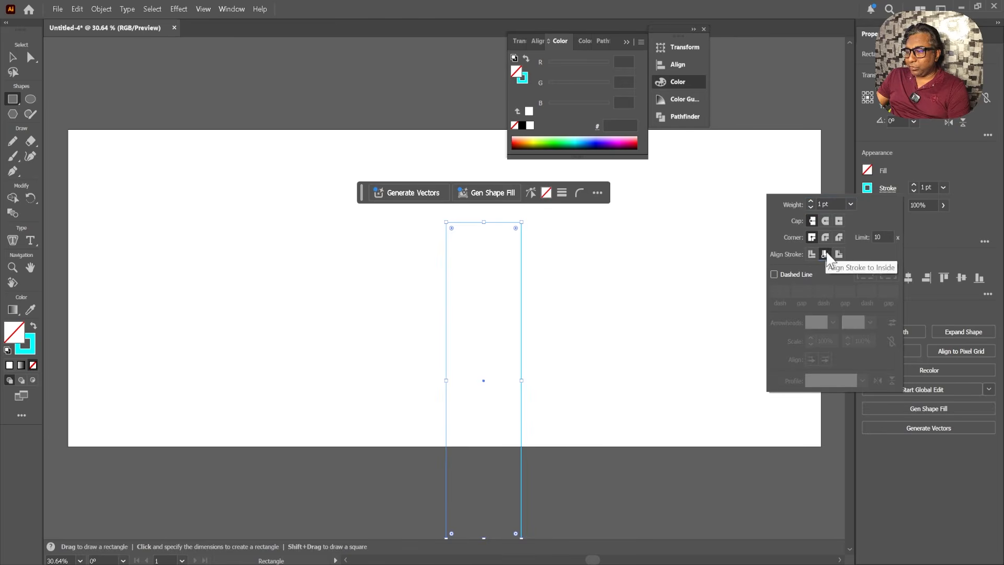
pyautogui.click(961, 157)
pyautogui.click(932, 188)
pyautogui.moveTo(933, 188); pyautogui.dragTo(906, 189)
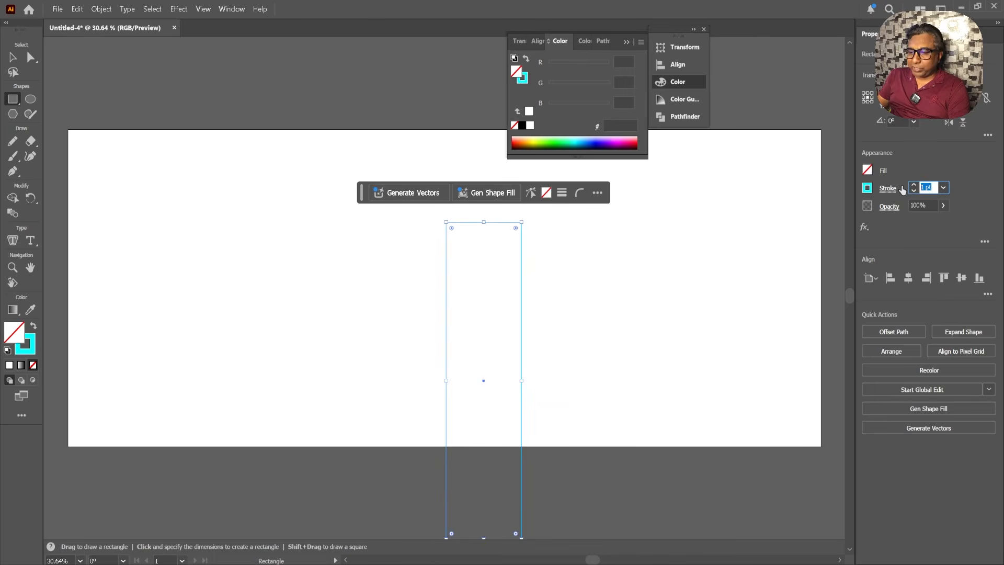
pyautogui.write('10')
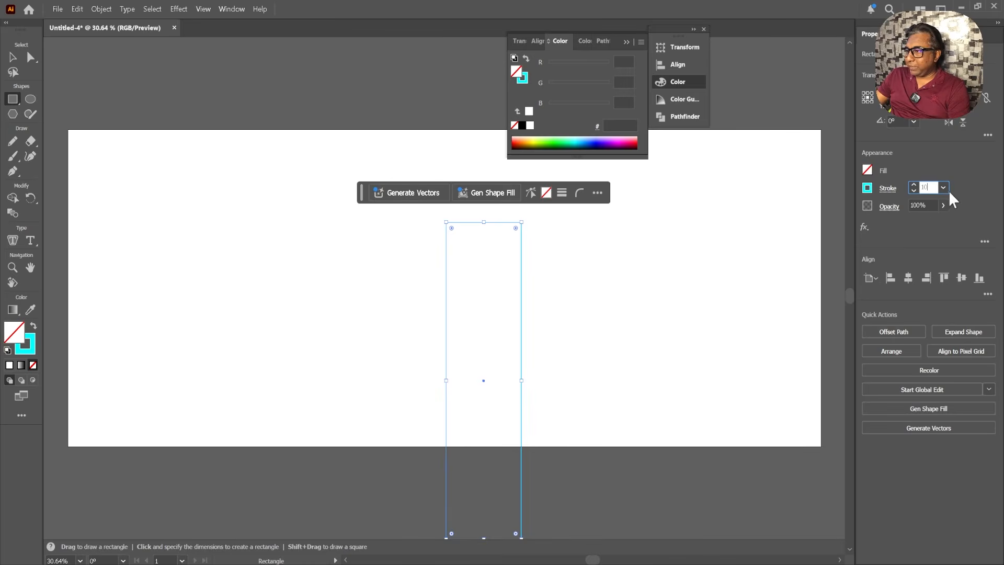
pyautogui.press('Return')
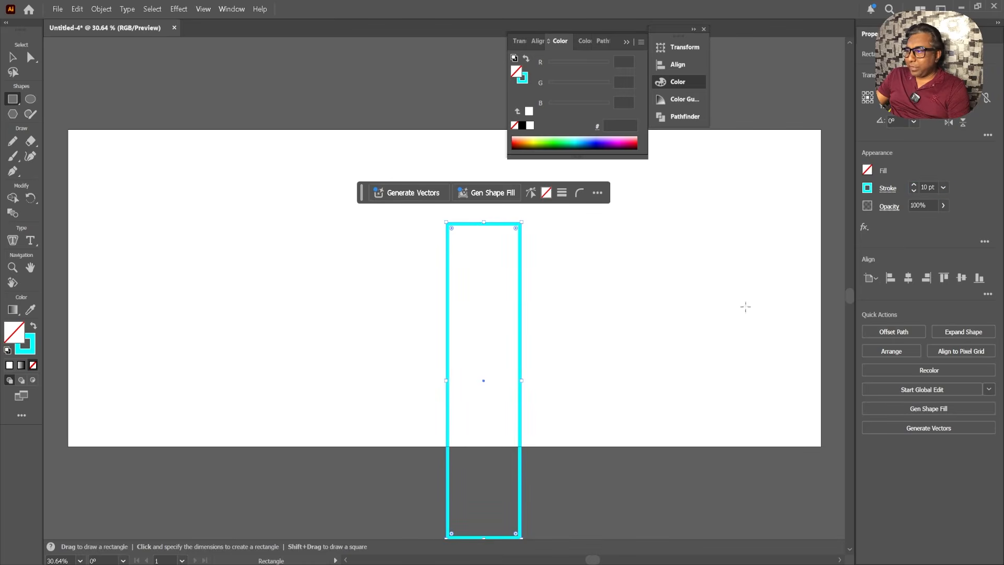
# Centre the rectangle vertically on the artboard and align it with the artboard's left edge
pyautogui.click(908, 280)
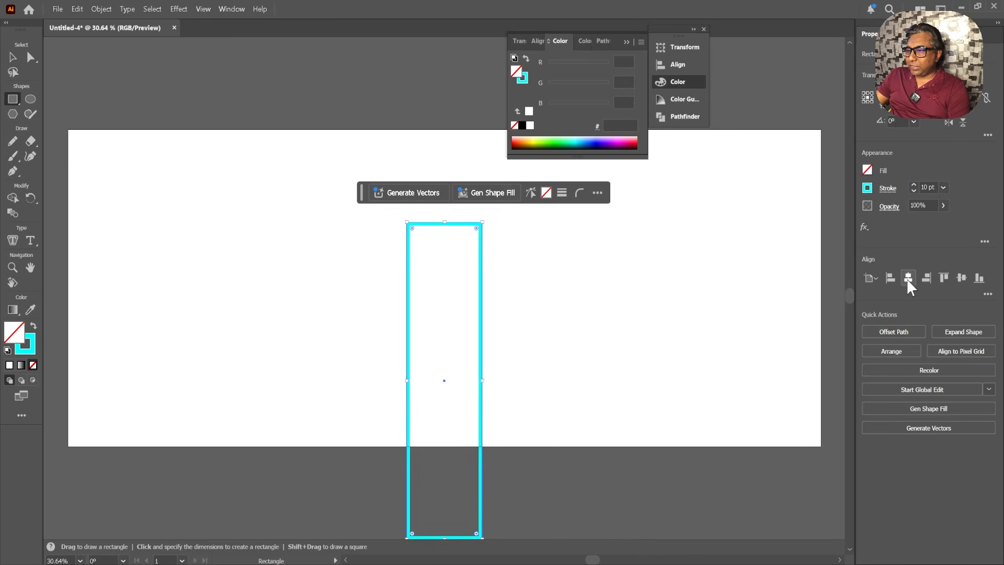
pyautogui.click(961, 277)
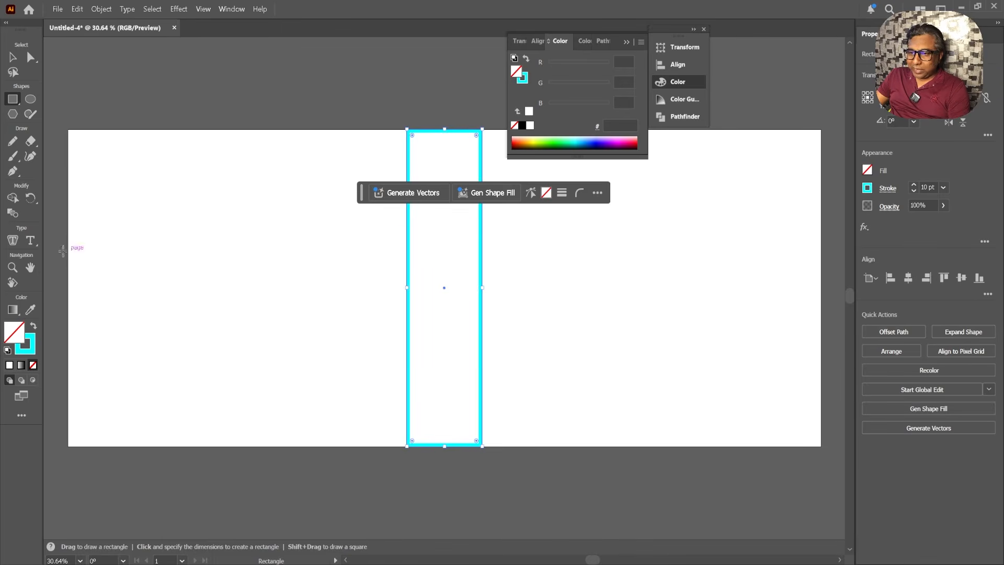
pyautogui.click(890, 277)
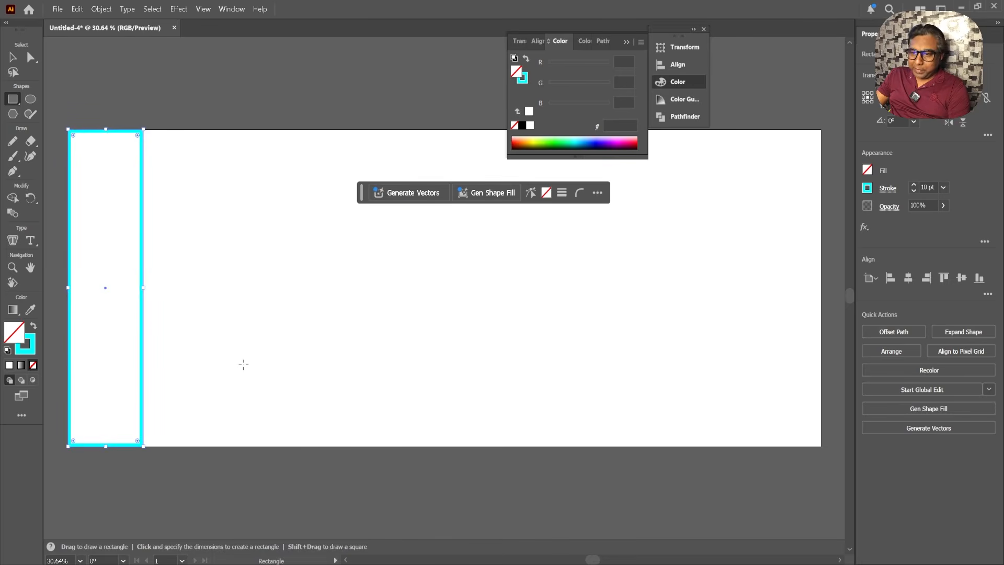
# Round only the rectangle's top-right corner to a radius of about 141 px using Direct Selection
pyautogui.press('ctrl')
pyautogui.hotkey('ctrl', '=')
pyautogui.hotkey('ctrl', '=')
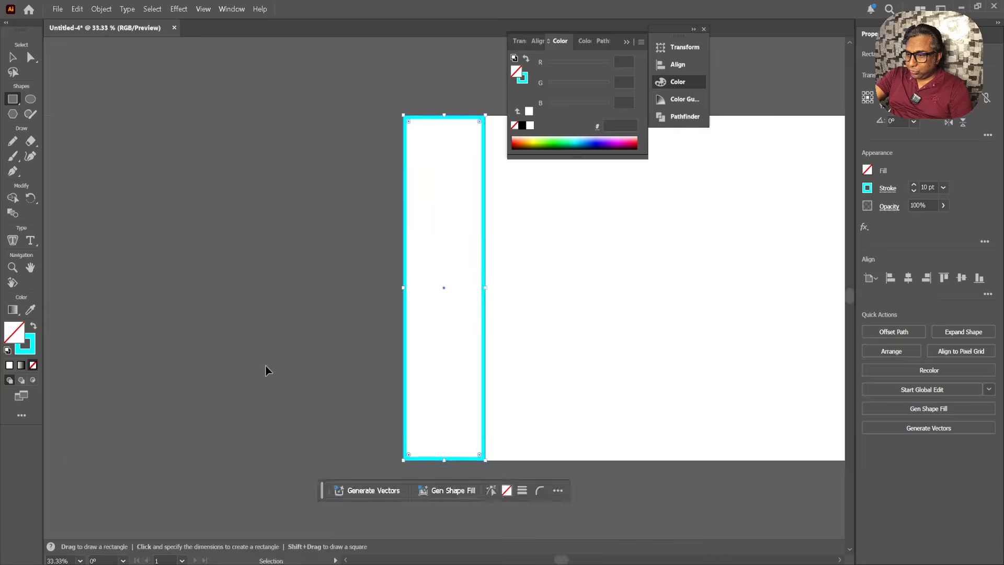
pyautogui.press('space')
pyautogui.moveTo(441, 249); pyautogui.dragTo(381, 408)
pyautogui.moveTo(377, 325)
pyautogui.mouseDown()
pyautogui.moveTo(347, 359)
pyautogui.moveTo(295, 366)
pyautogui.moveTo(285, 357)
pyautogui.mouseUp()
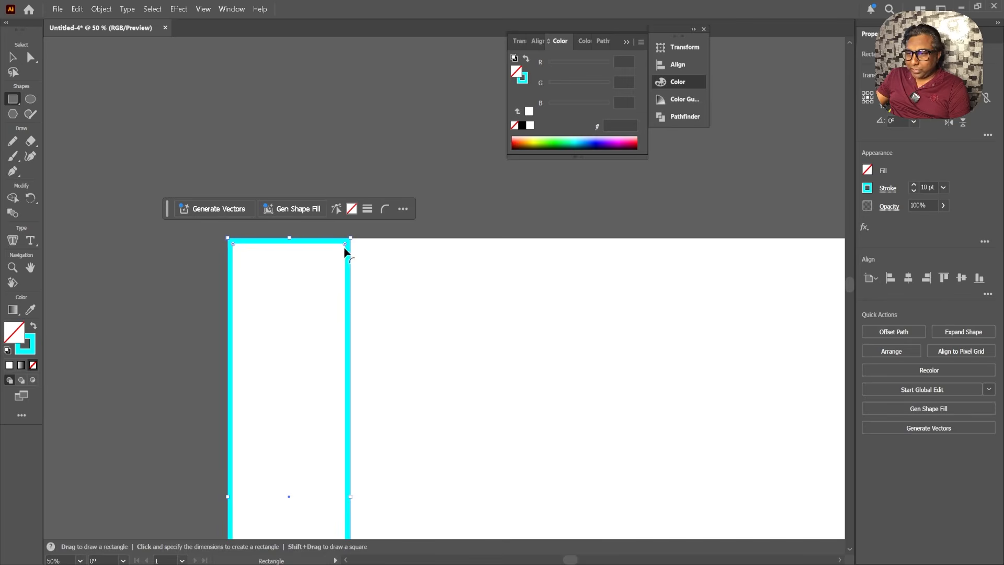
pyautogui.click(13, 56)
pyautogui.click(111, 164)
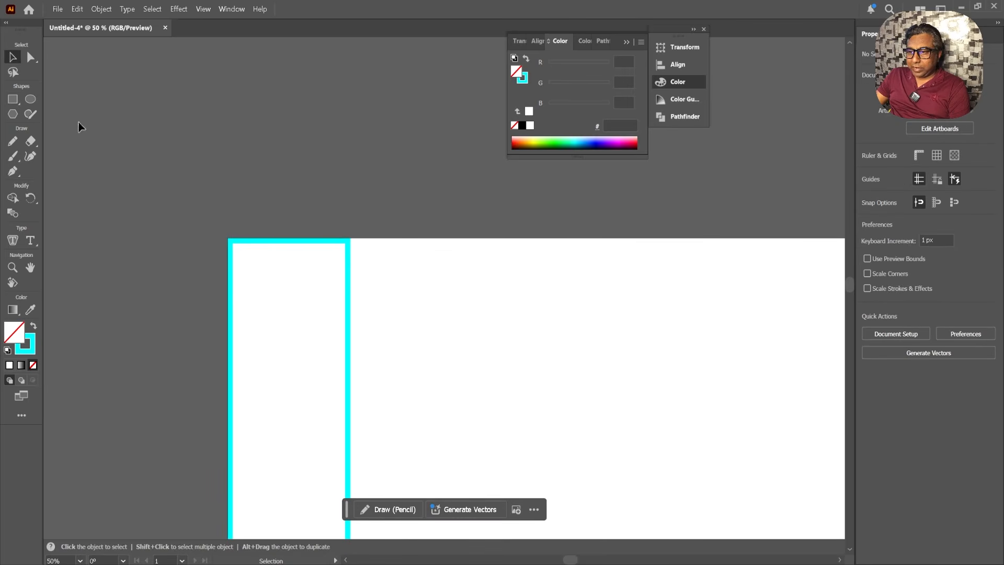
pyautogui.click(30, 58)
pyautogui.moveTo(384, 232); pyautogui.dragTo(309, 283)
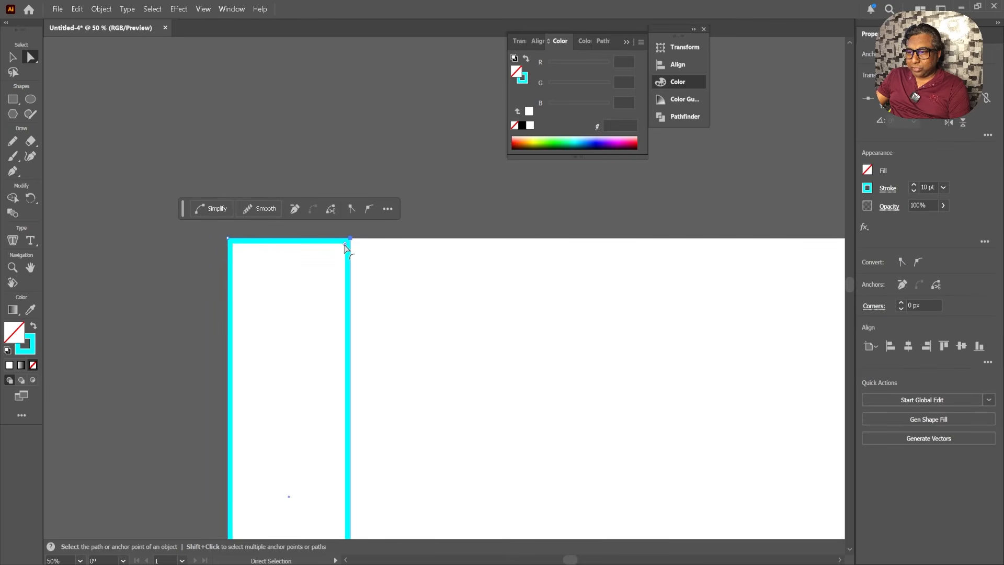
pyautogui.moveTo(345, 246); pyautogui.dragTo(283, 306)
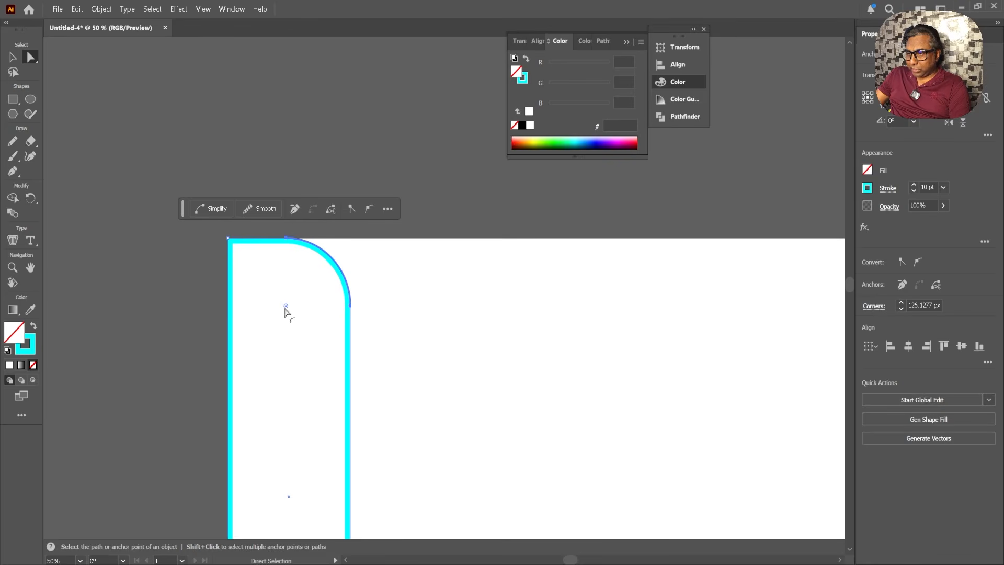
pyautogui.moveTo(286, 308); pyautogui.dragTo(279, 317)
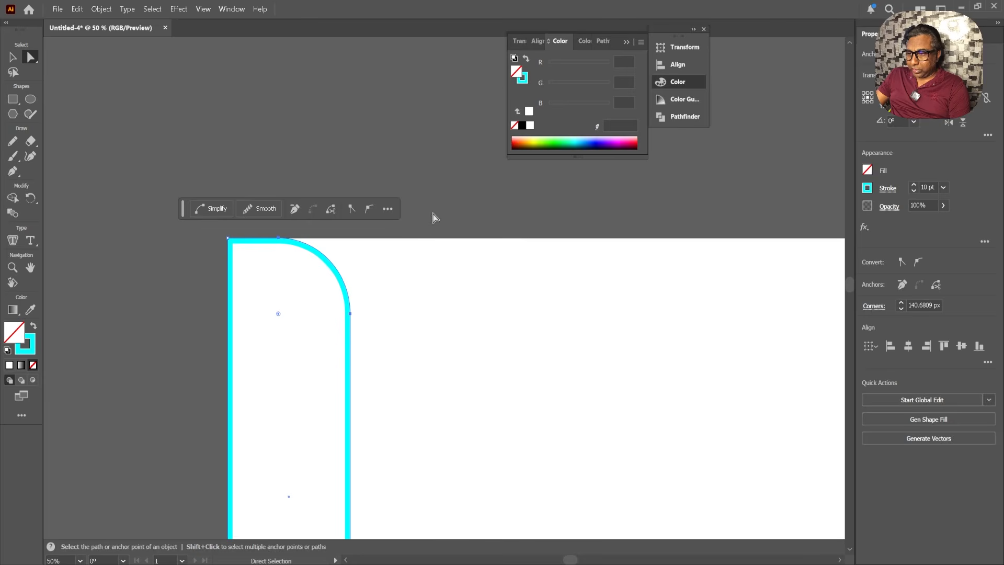
# Round only the rectangle's bottom-left corner to a radius of about 141 px using Direct Selection
pyautogui.click(401, 365)
pyautogui.moveTo(395, 394); pyautogui.dragTo(399, 260)
pyautogui.moveTo(400, 496); pyautogui.dragTo(401, 281)
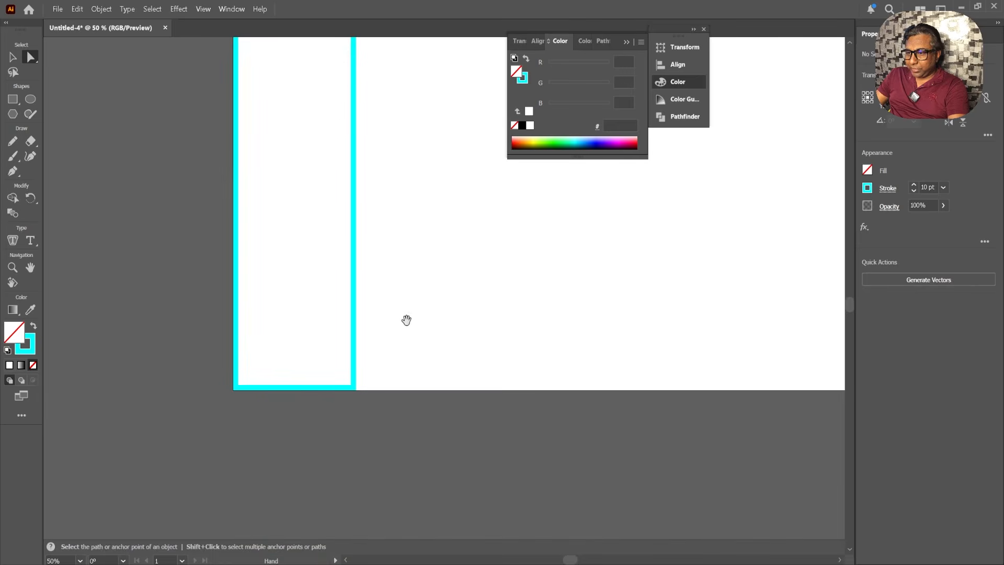
pyautogui.moveTo(406, 318); pyautogui.dragTo(407, 338)
pyautogui.moveTo(213, 382); pyautogui.dragTo(309, 430)
pyautogui.moveTo(242, 403); pyautogui.dragTo(291, 321)
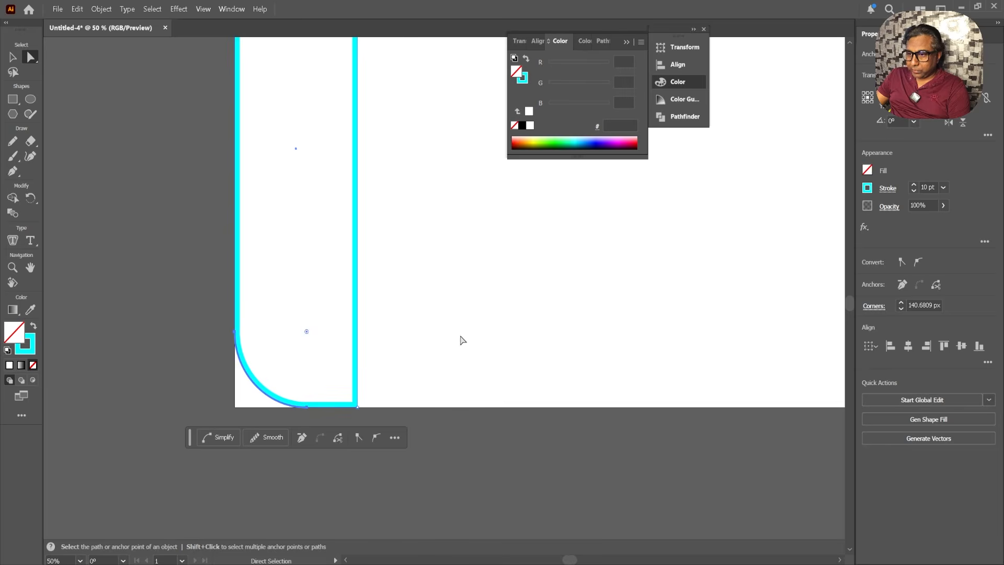
pyautogui.click(432, 327)
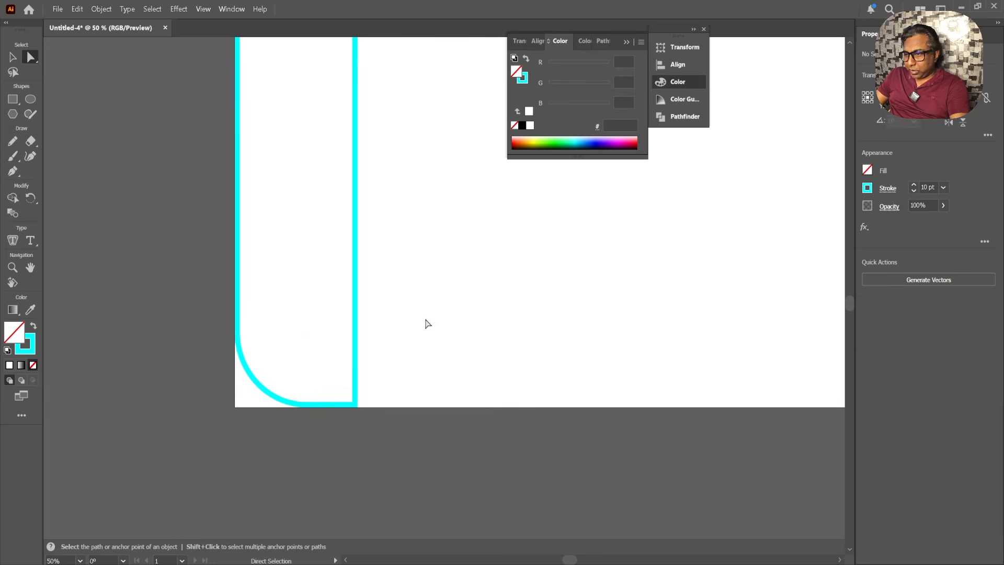
# Duplicate the rounded rectangle horizontally, placing the copy about 627 px to the right of the original
pyautogui.moveTo(413, 229); pyautogui.dragTo(395, 329)
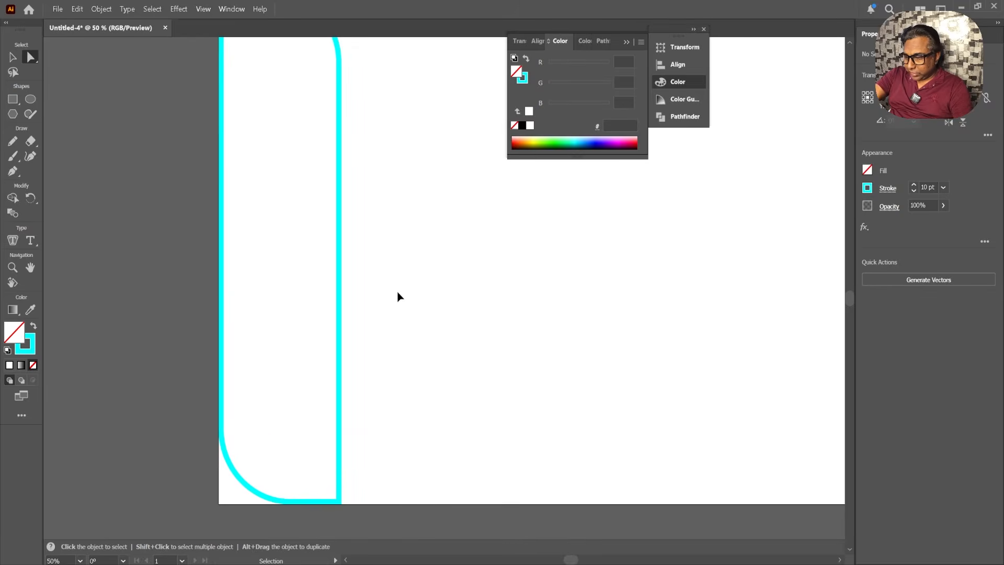
pyautogui.hotkey('ctrl', '-')
pyautogui.moveTo(477, 278); pyautogui.dragTo(330, 310)
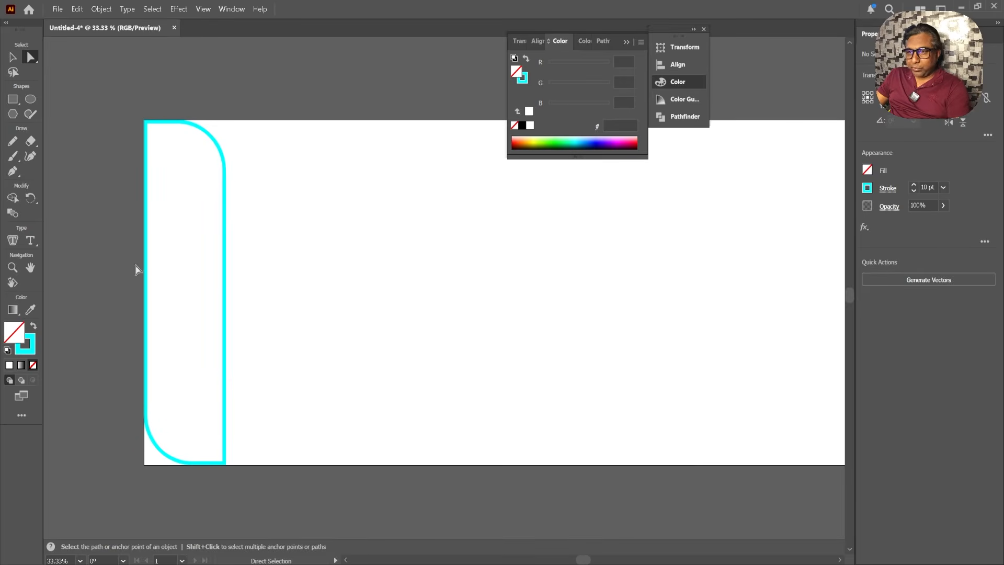
pyautogui.click(16, 56)
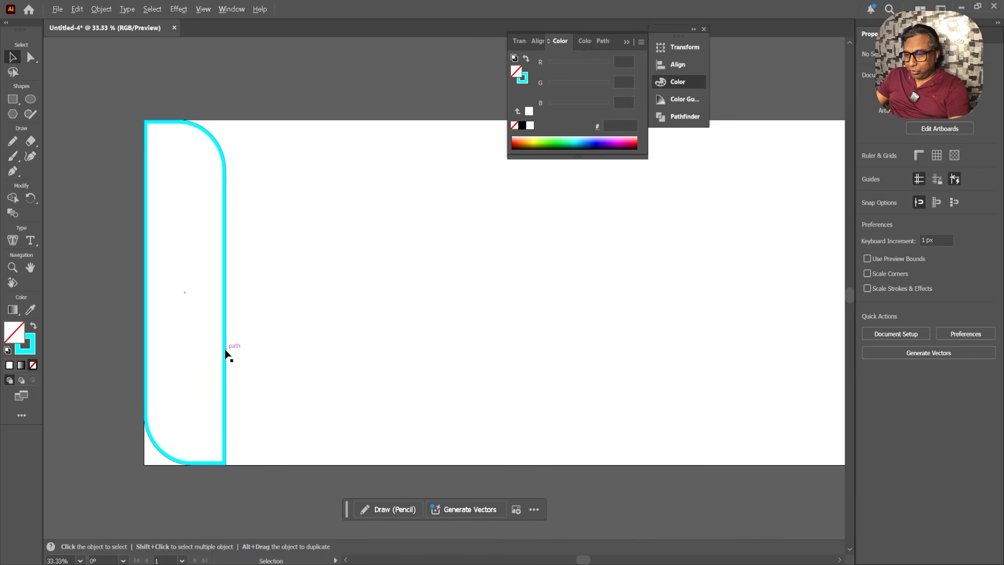
pyautogui.moveTo(226, 354); pyautogui.dragTo(440, 355)
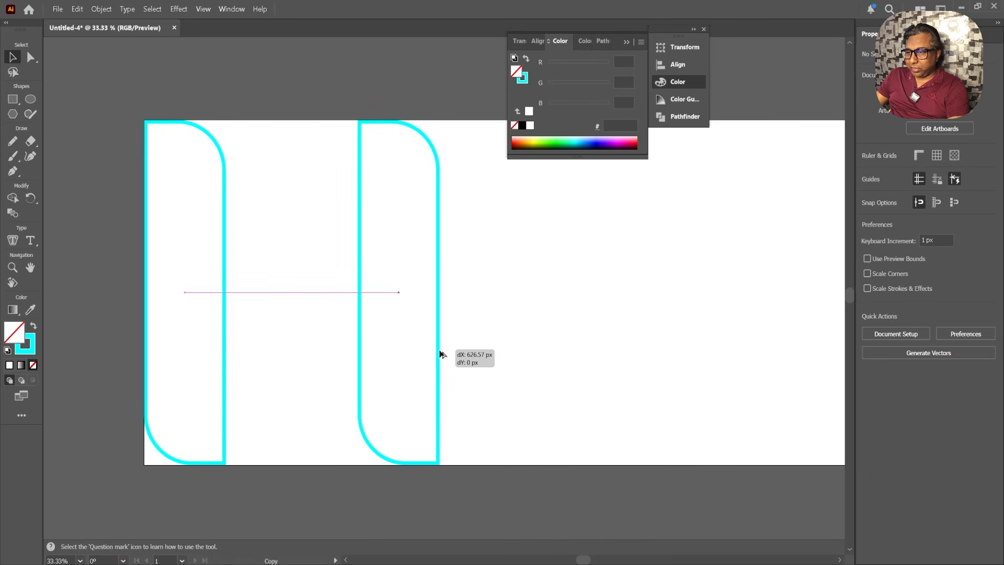
pyautogui.moveTo(440, 355); pyautogui.dragTo(440, 354)
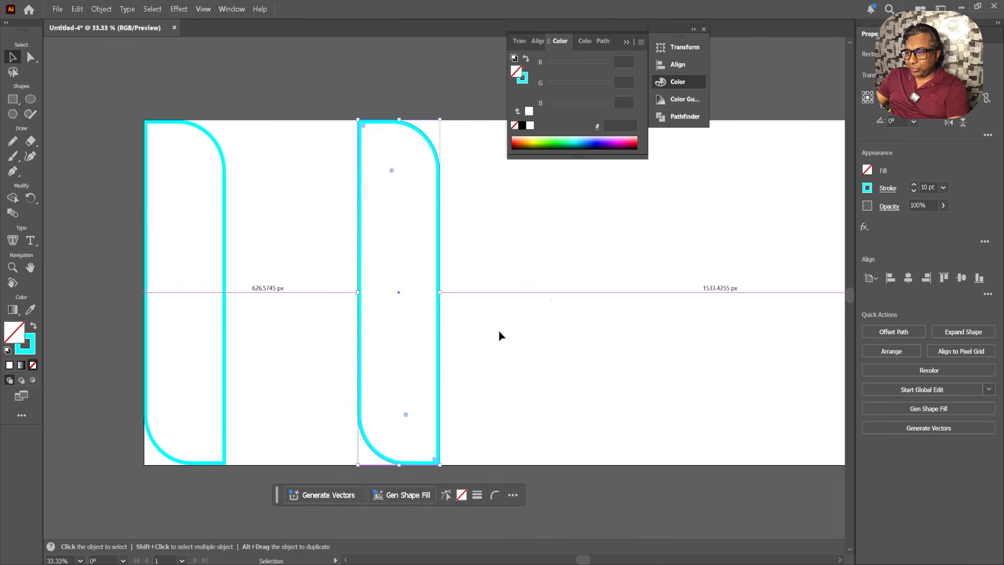
# Align the duplicated shape with the artboard's right edge
pyautogui.press('space')
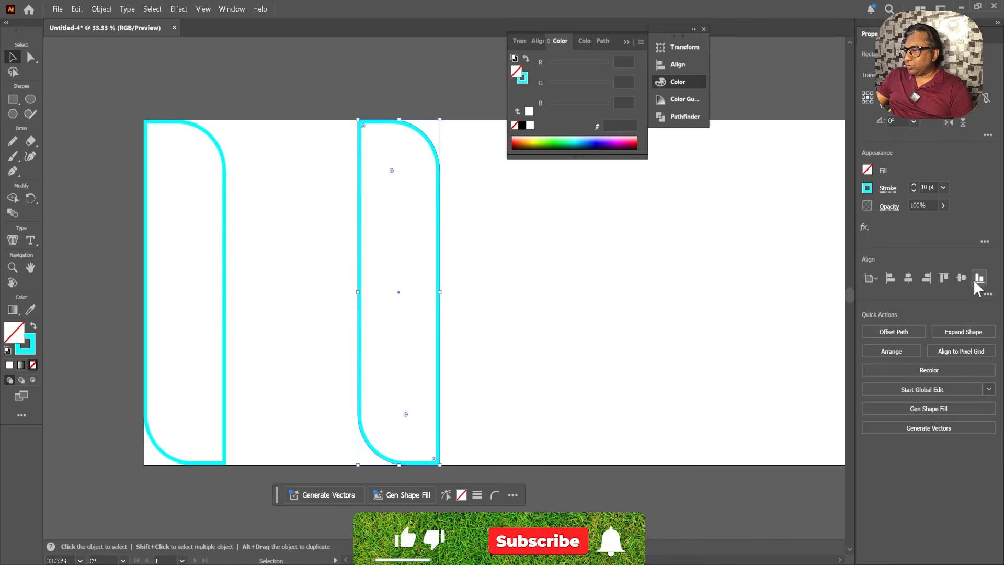
pyautogui.press('Delete')
pyautogui.press('space')
pyautogui.moveTo(686, 259); pyautogui.dragTo(611, 282)
pyautogui.hotkey('ctrl', '-')
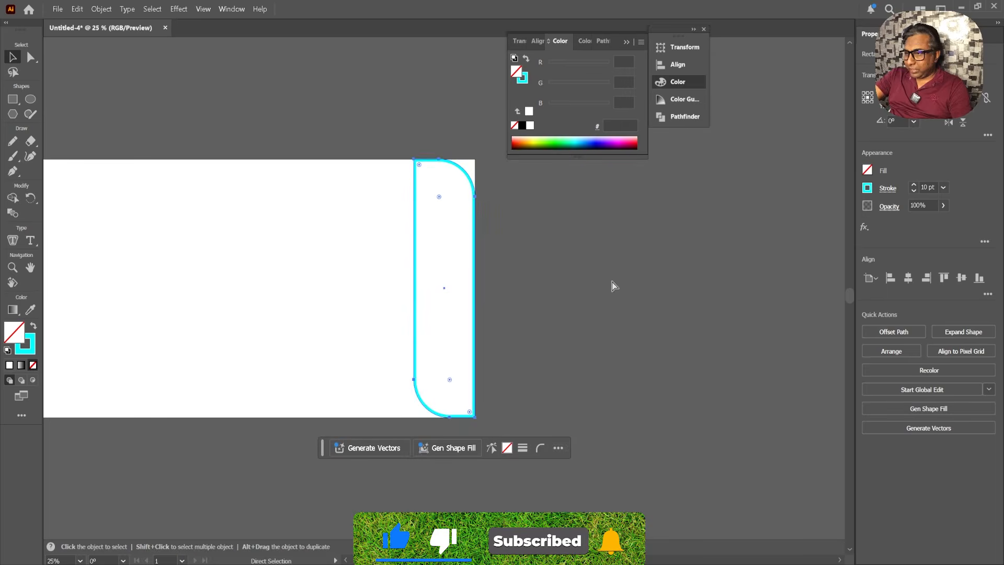
pyautogui.press('space')
pyautogui.moveTo(247, 305); pyautogui.dragTo(497, 319)
pyautogui.rightClick(693, 336)
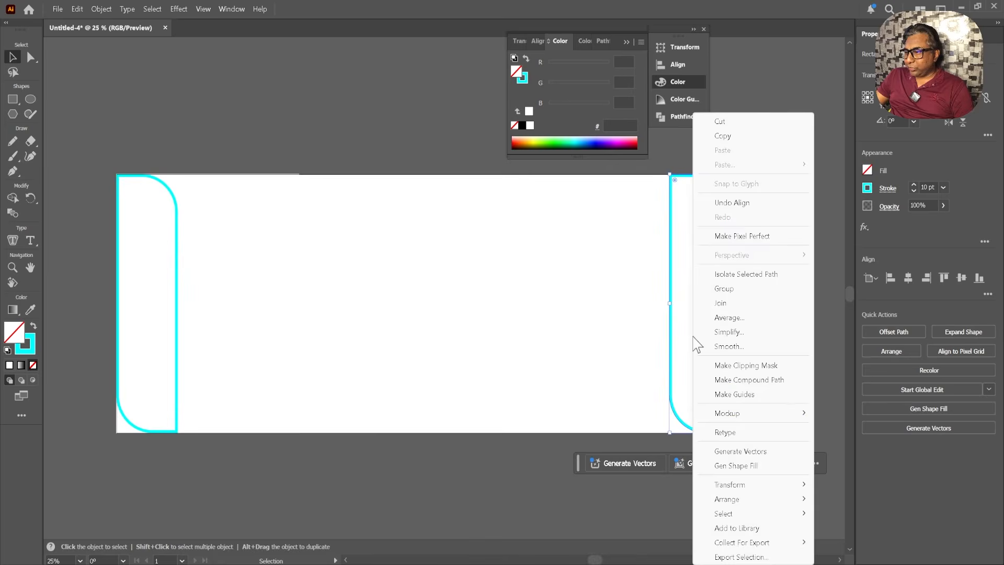
pyautogui.moveTo(735, 485)
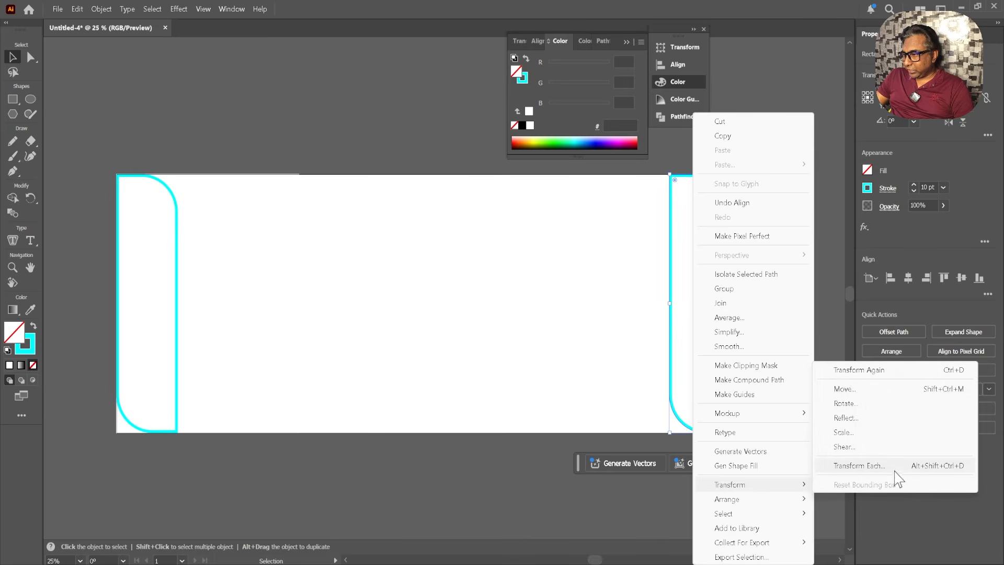
pyautogui.click(851, 404)
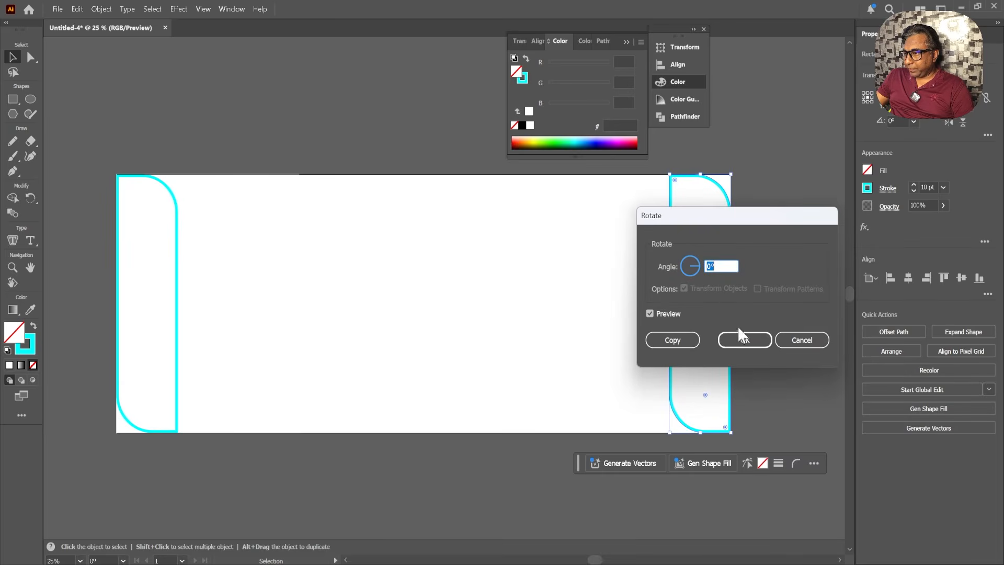
pyautogui.click(798, 341)
# Reflect the copy at the artboard's right edge across the vertical axis, then deselect it
pyautogui.rightClick(690, 355)
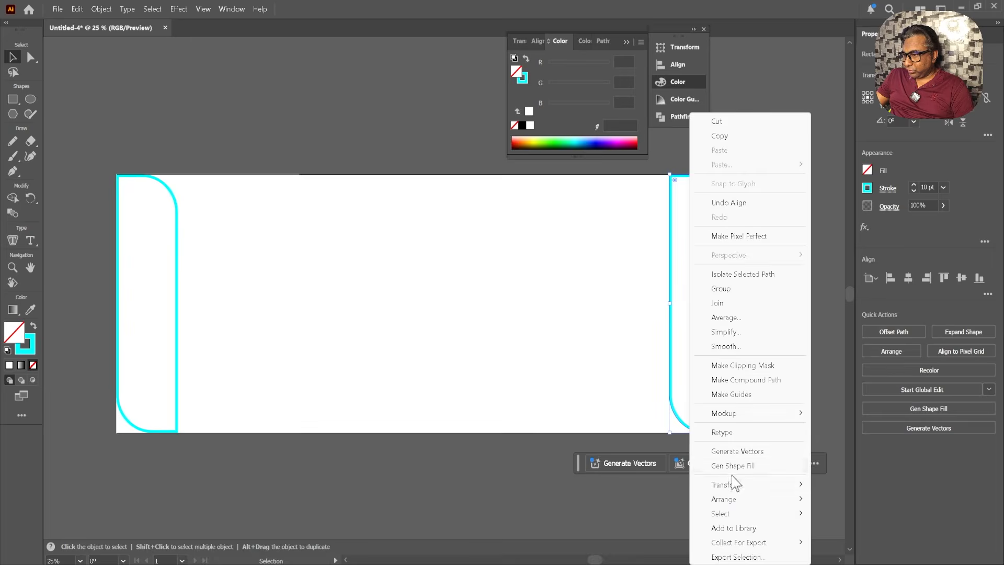
pyautogui.moveTo(735, 485)
pyautogui.click(842, 418)
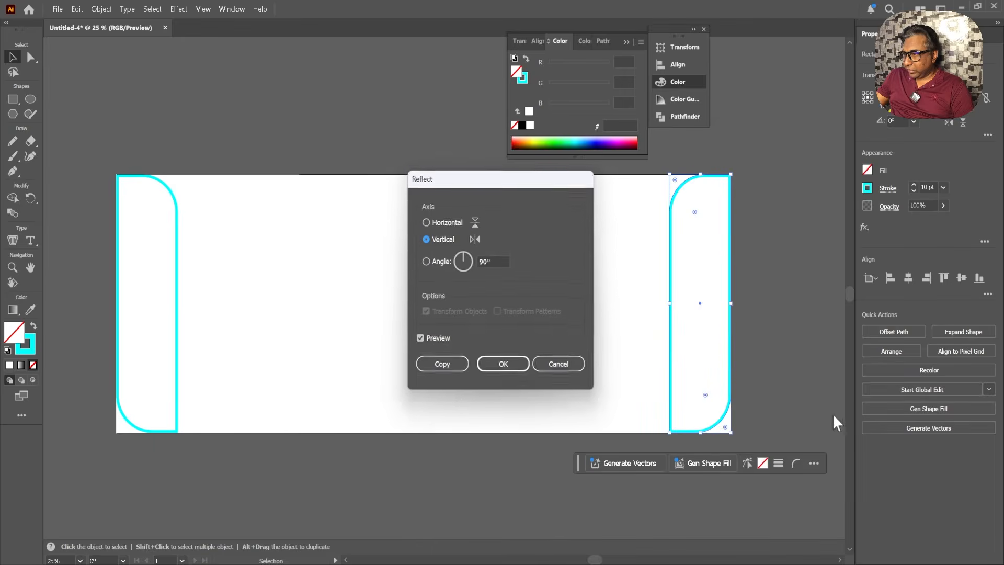
pyautogui.click(518, 369)
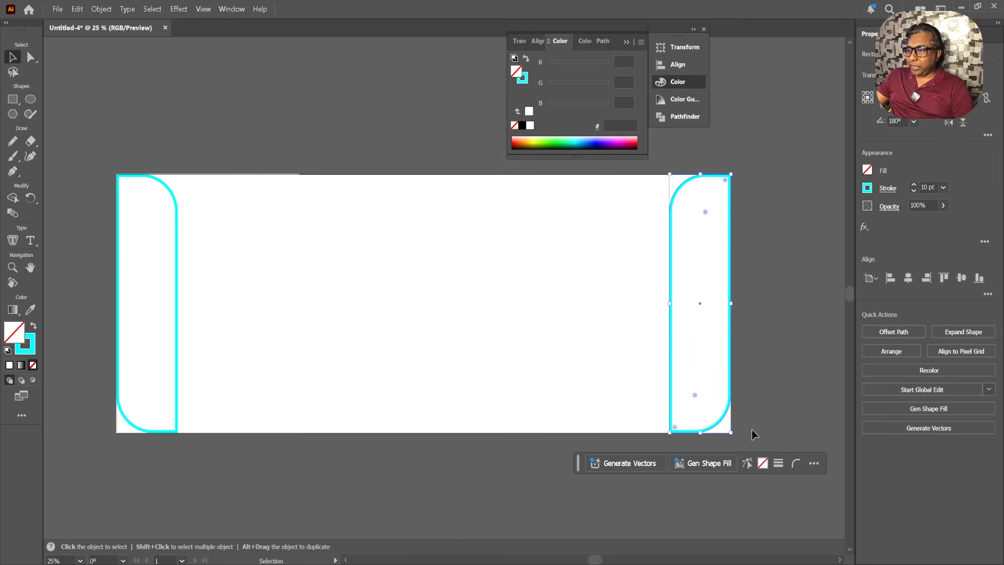
pyautogui.click(328, 365)
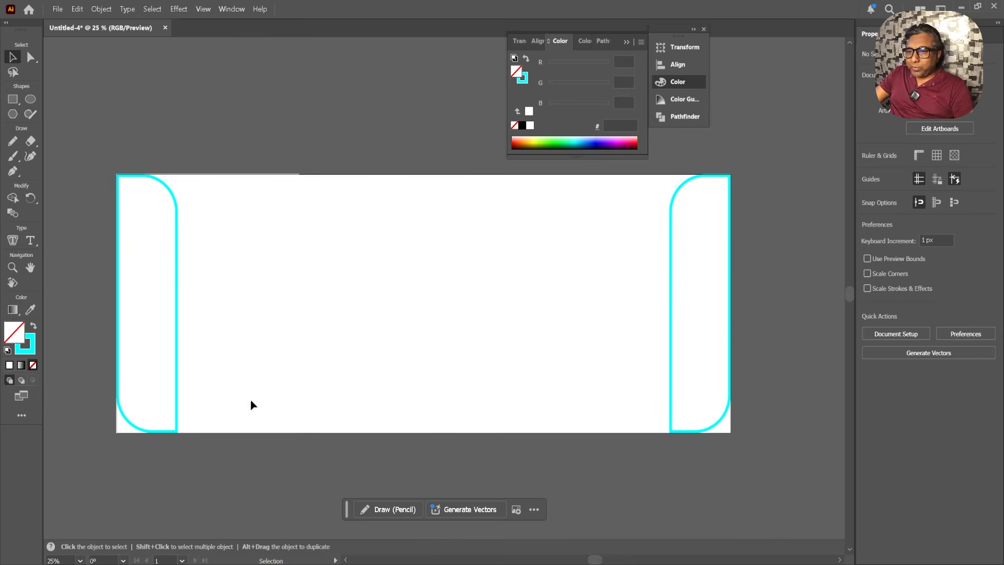
# Create a cyan-outlined rectangle 240 px wide and 840 px high on the artboard
pyautogui.click(12, 99)
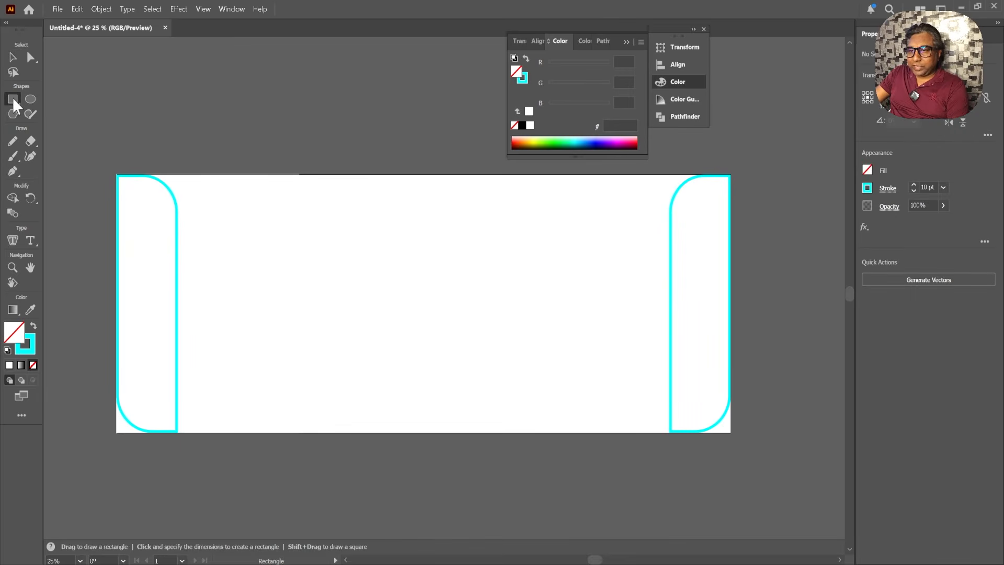
pyautogui.click(350, 288)
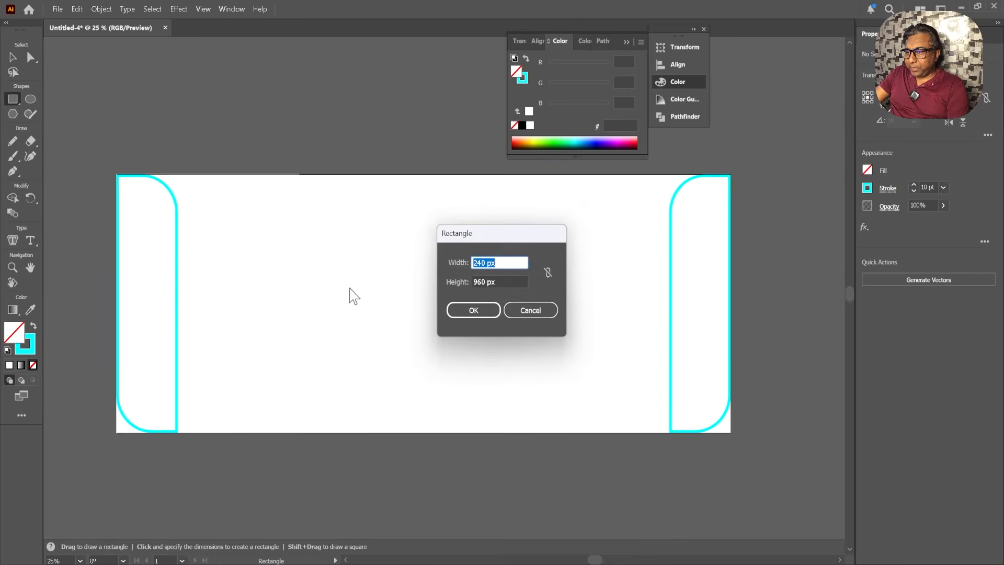
pyautogui.press('Tab')
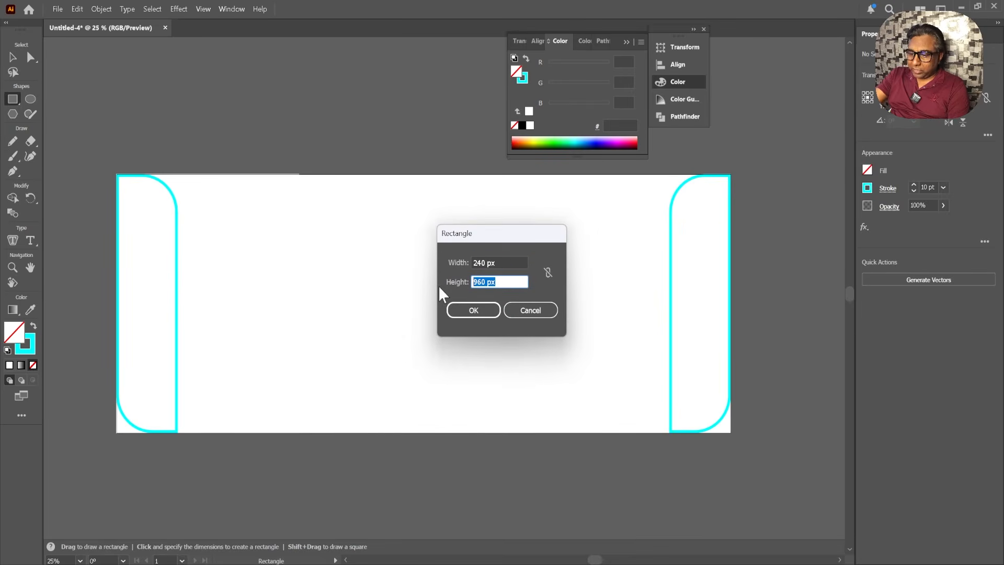
pyautogui.write('840')
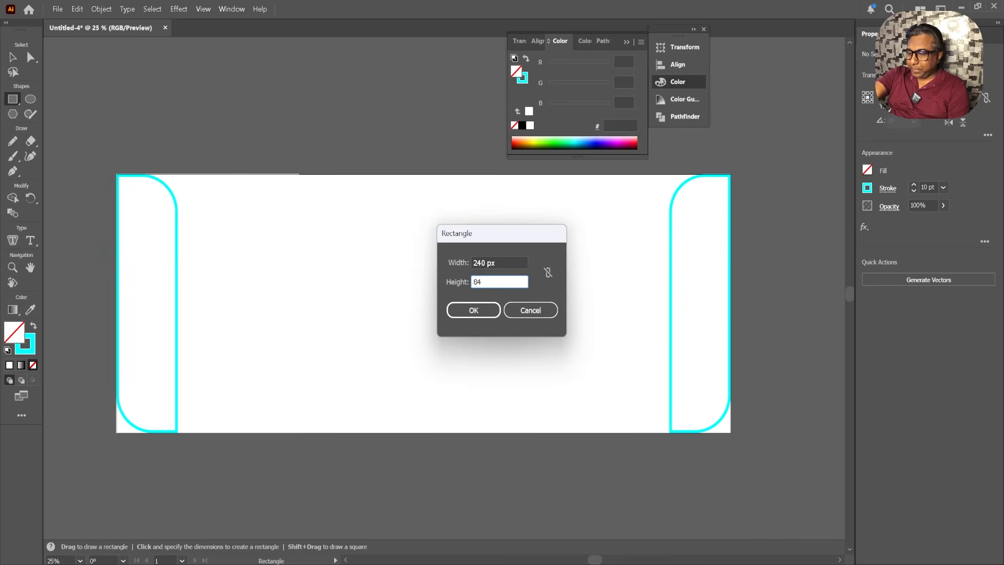
pyautogui.click(466, 314)
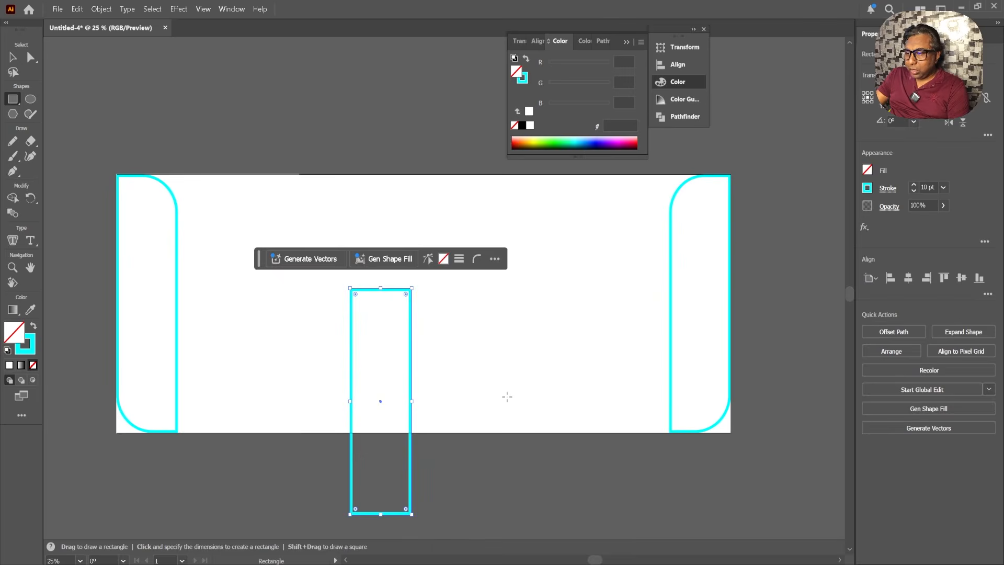
# Fully round all corners of the new rectangle and align it with the artboard's horizontal centre and bottom edge
pyautogui.moveTo(405, 295); pyautogui.dragTo(394, 325)
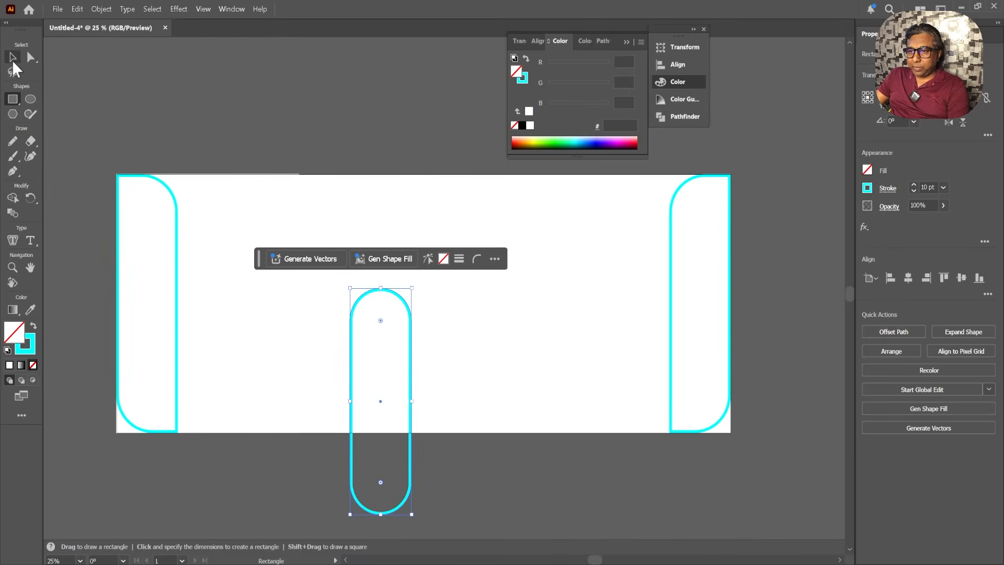
pyautogui.click(907, 278)
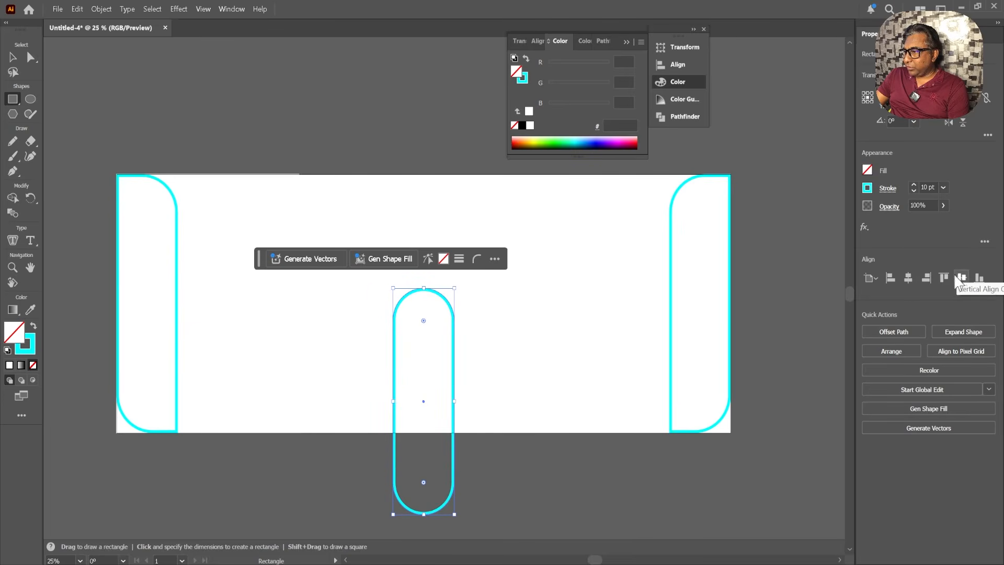
pyautogui.click(979, 280)
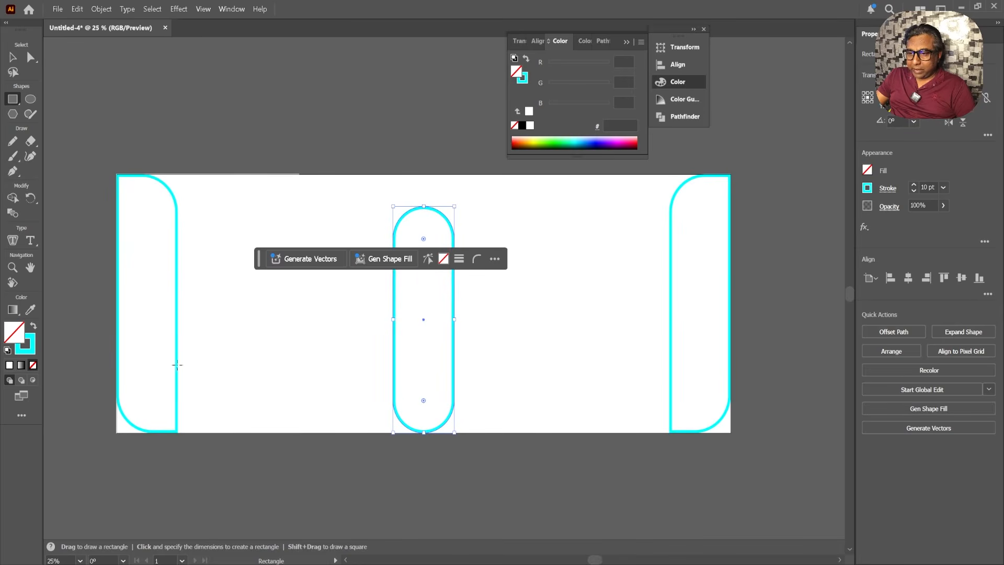
# Nudge the pill shape left until its left edge exactly meets the right edge of the leftmost shape
pyautogui.hotkey('shift', 'Left')
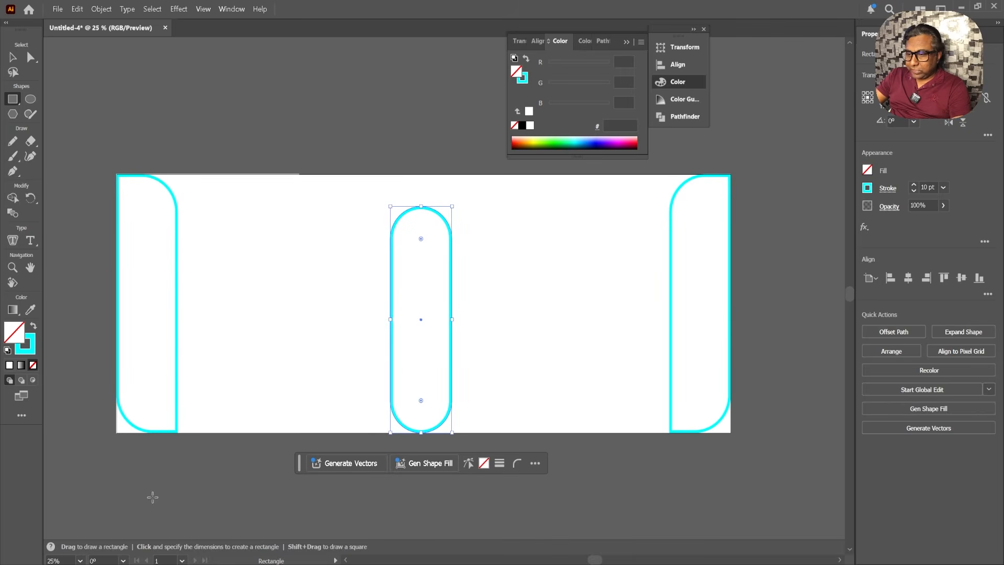
pyautogui.hotkey('shift', 'Left')
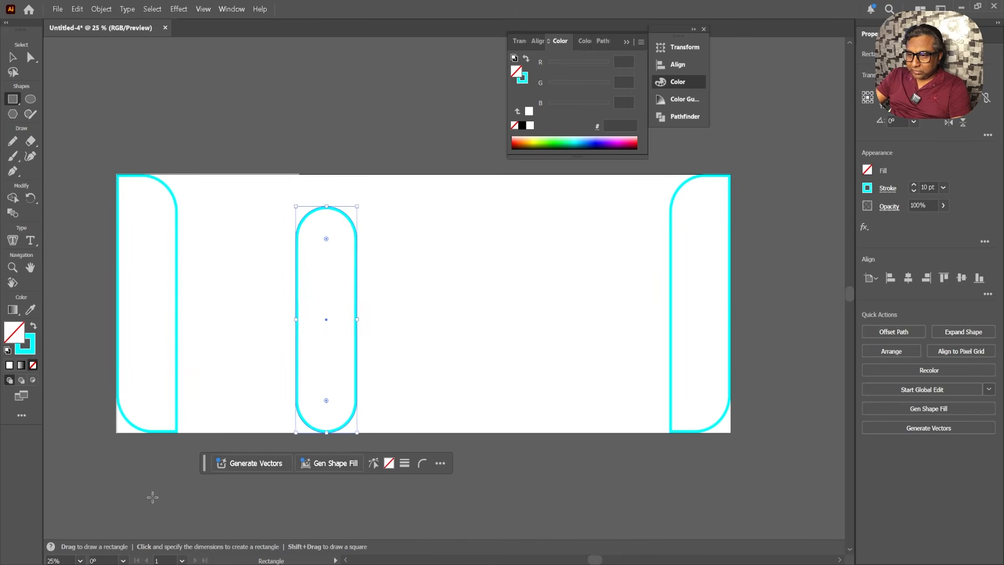
pyautogui.hotkey('shift', 'Left')
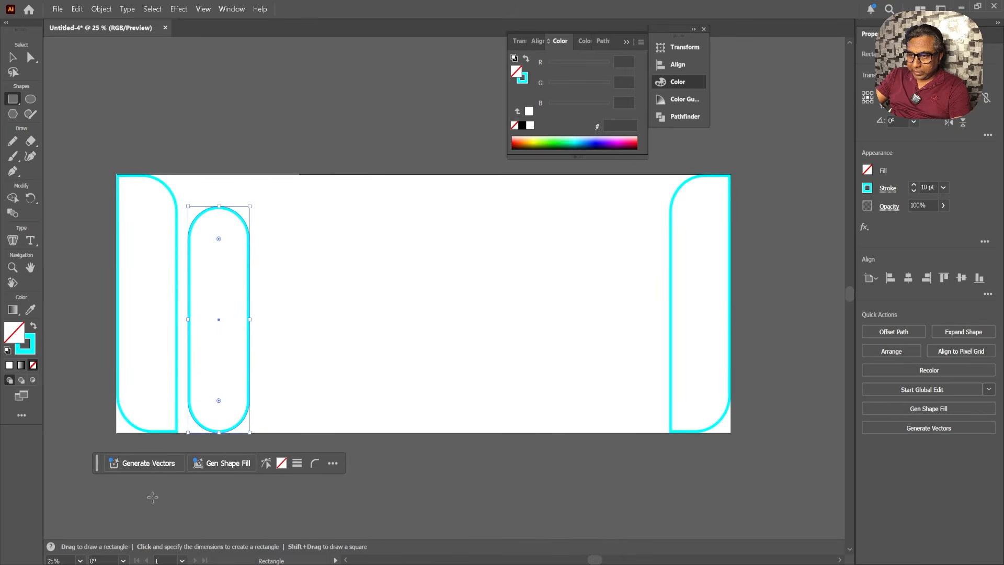
pyautogui.hotkey('ctrl', '1')
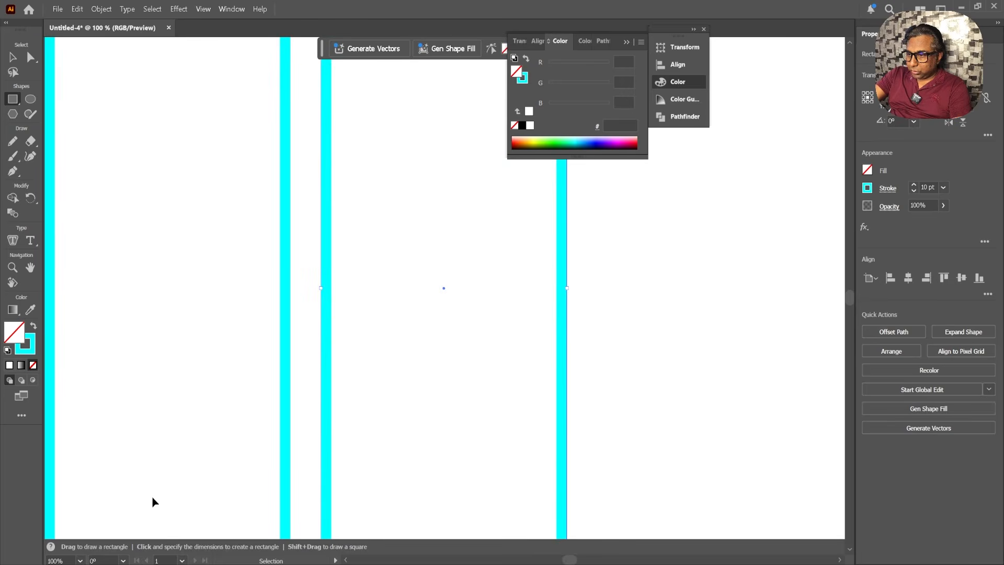
pyautogui.hotkey('shift', 'Left')
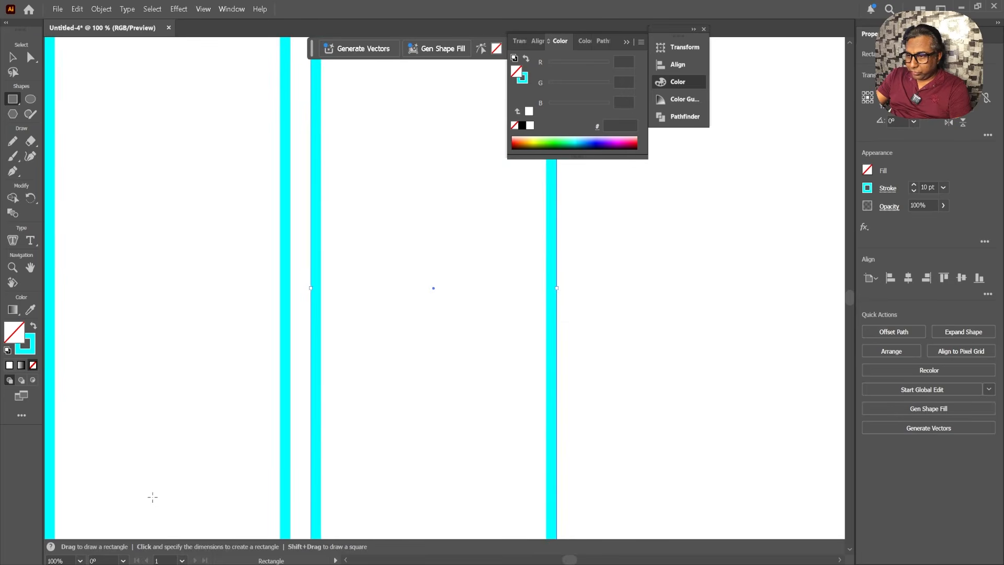
pyautogui.press('Right')
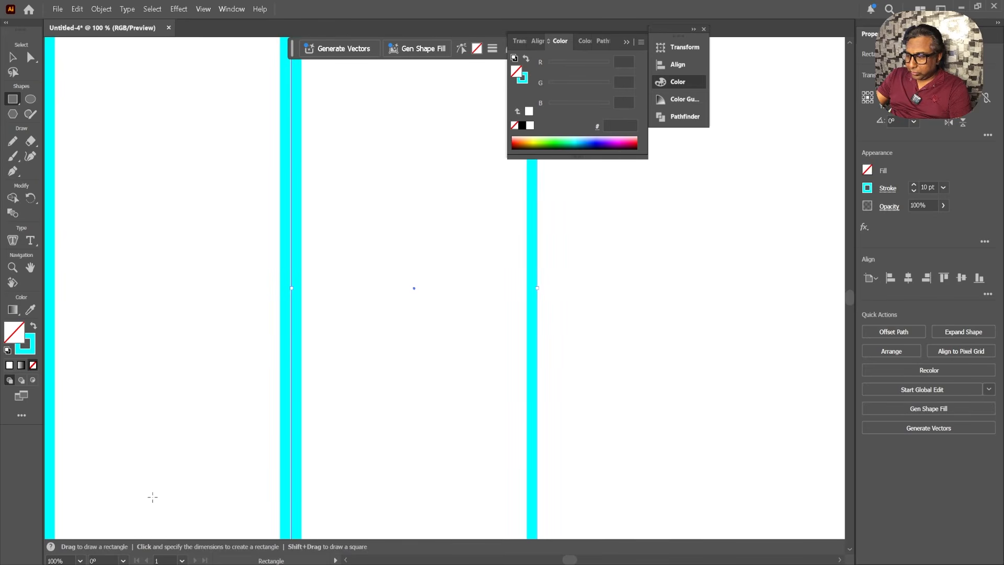
pyautogui.press('Left')
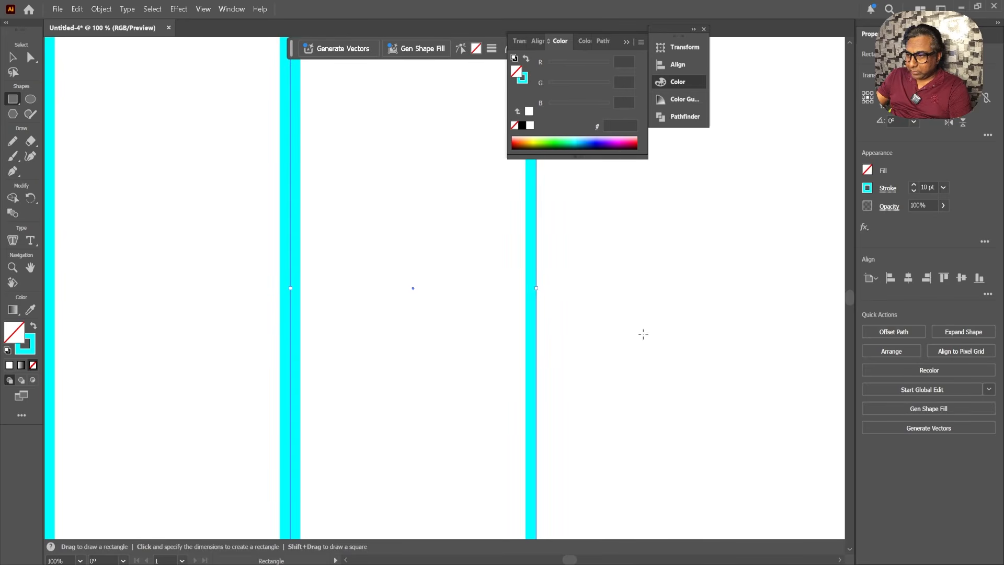
# Place a copy of the pill shape just left of the rightmost shape and align it with the artboard's bottom edge
pyautogui.press('v')
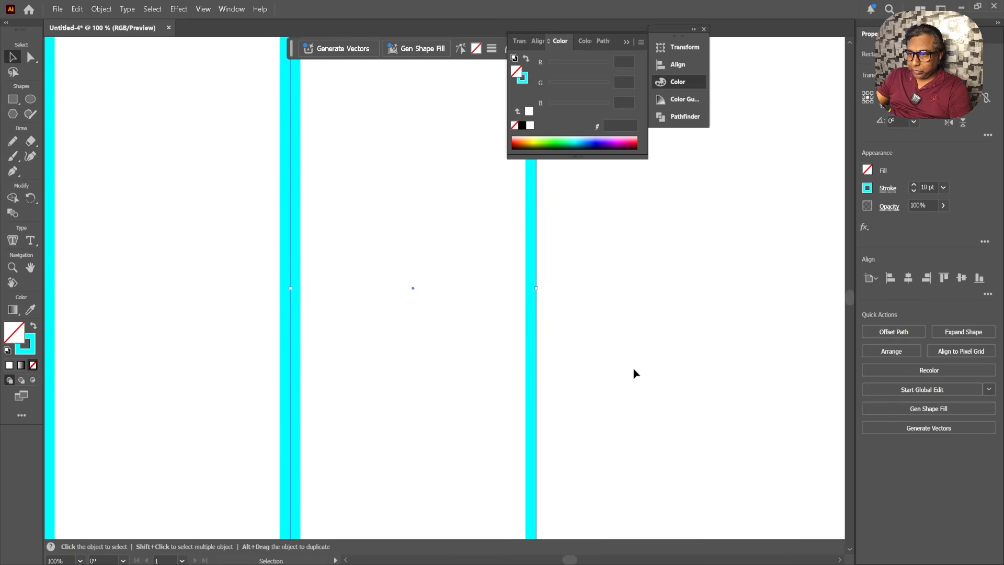
pyautogui.click(637, 371)
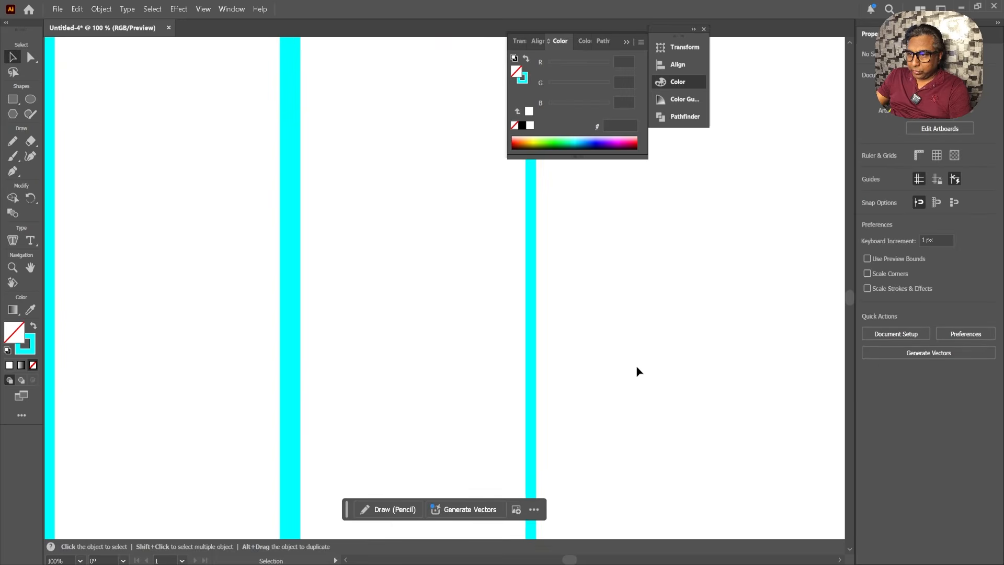
pyautogui.click(534, 356)
pyautogui.press('a')
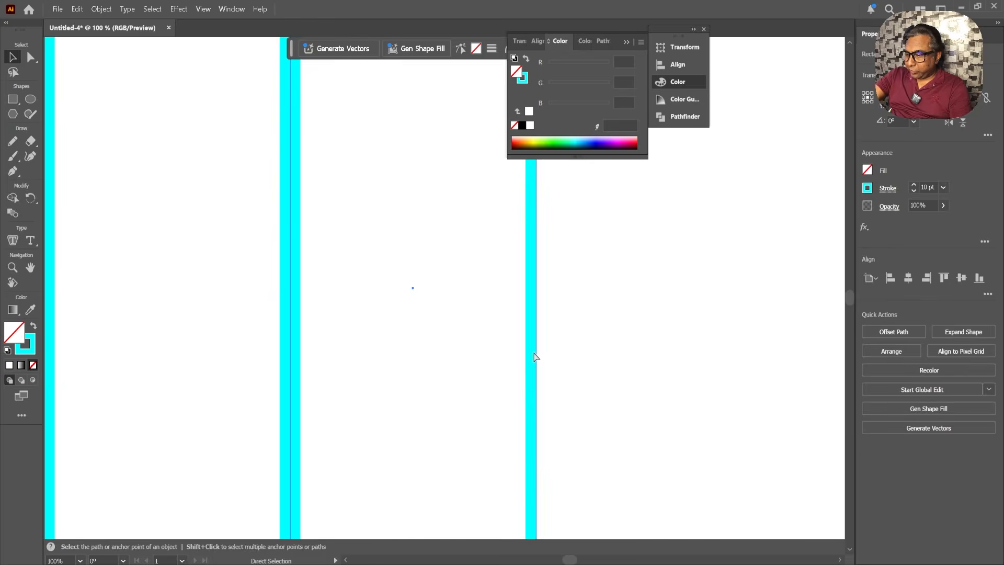
pyautogui.hotkey('ctrl', '-')
pyautogui.hotkey('ctrl', '-')
pyautogui.hotkey('ctrl', '-')
pyautogui.press('v')
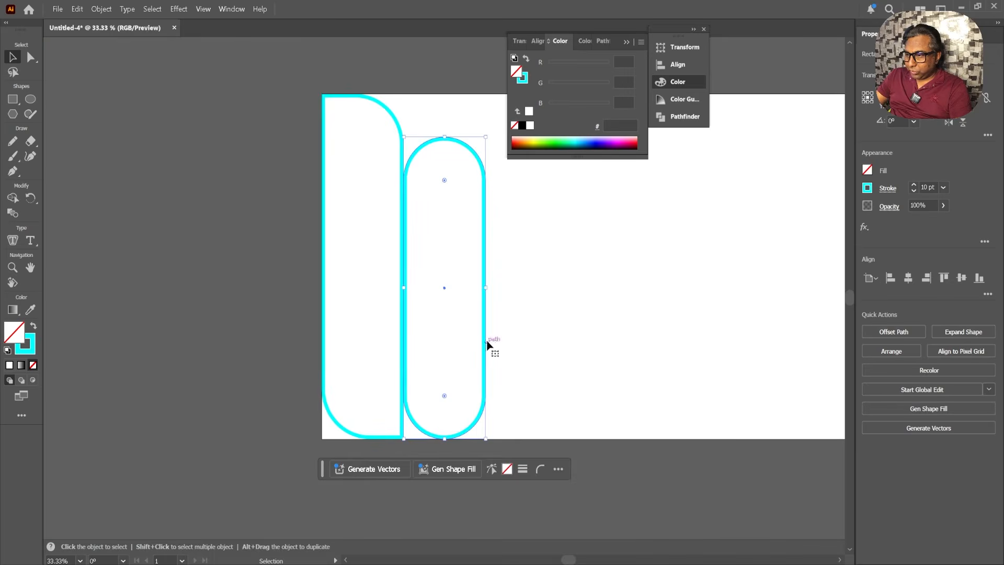
pyautogui.moveTo(486, 344); pyautogui.dragTo(706, 347)
pyautogui.moveTo(773, 311); pyautogui.dragTo(322, 352)
pyautogui.click(249, 356)
pyautogui.moveTo(250, 359); pyautogui.dragTo(599, 351)
pyautogui.moveTo(599, 351); pyautogui.dragTo(598, 353)
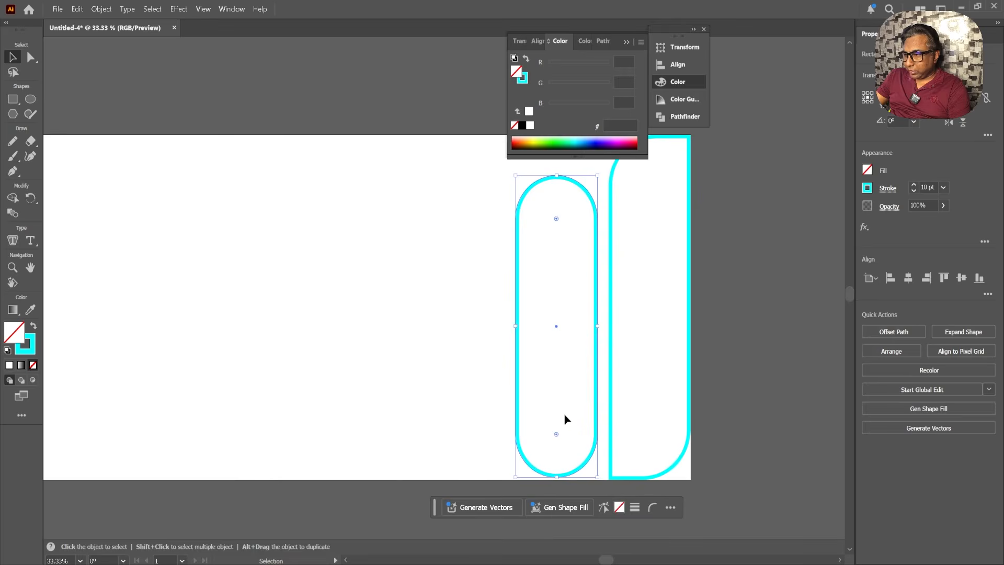
pyautogui.click(978, 283)
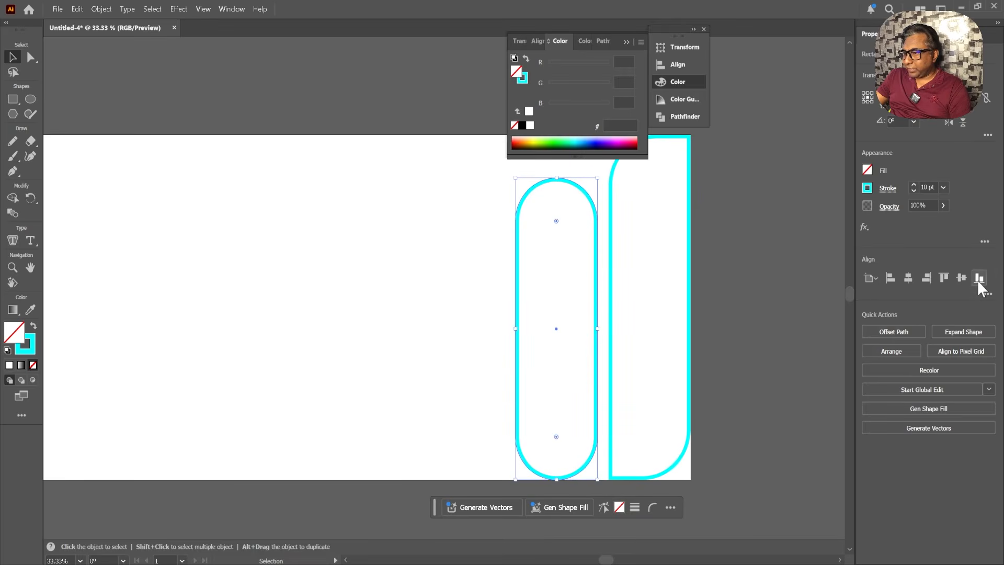
# Nudge the copied pill shape right until its right edge meets the left edge of the rightmost shape, then deselect it
pyautogui.press('a')
pyautogui.hotkey('ctrl', '=')
pyautogui.hotkey('ctrl', '=')
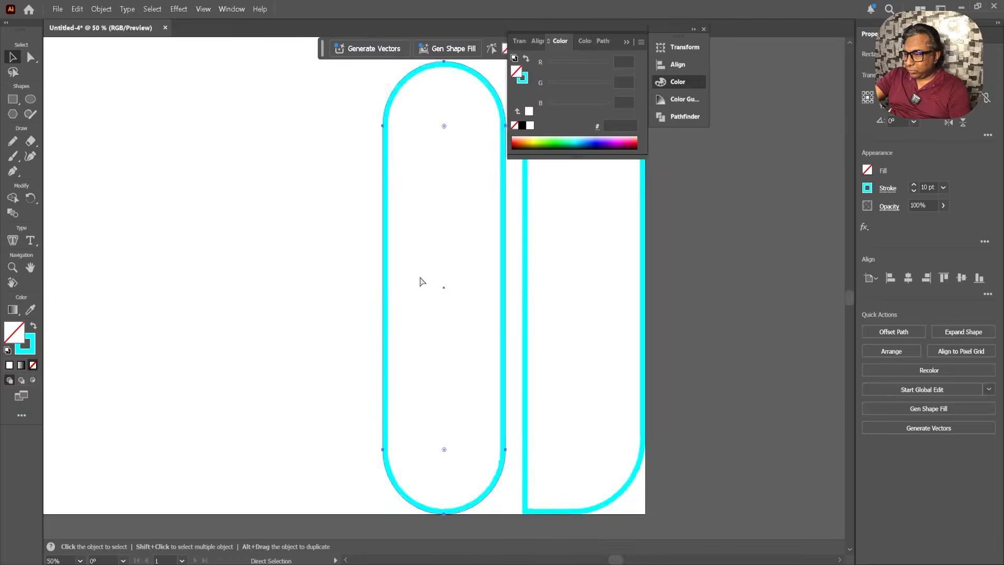
pyautogui.hotkey('shift', 'Right')
pyautogui.hotkey('shift', 'Right')
pyautogui.hotkey('shift', 'Right')
pyautogui.hotkey('shift', 'Right')
pyautogui.hotkey('shift', 'Right')
pyautogui.hotkey('shift', 'Right')
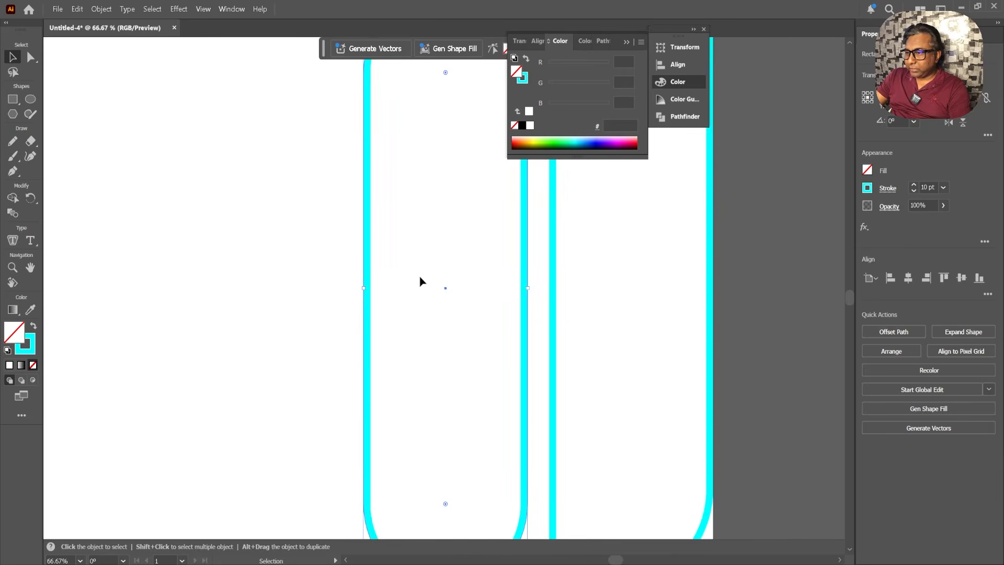
pyautogui.press('Right')
pyautogui.press('Right')
pyautogui.press('Right')
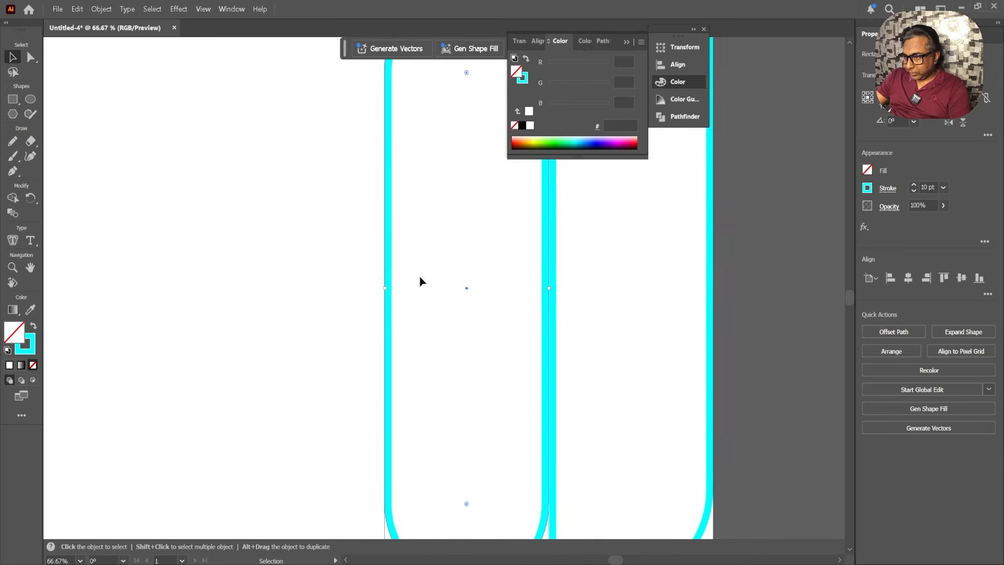
pyautogui.press('Right')
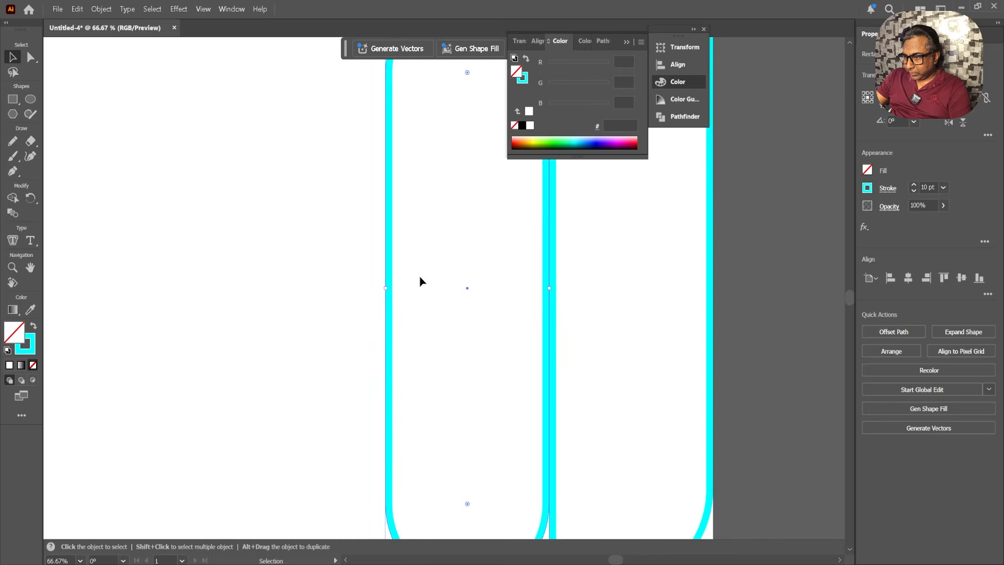
pyautogui.press('Left')
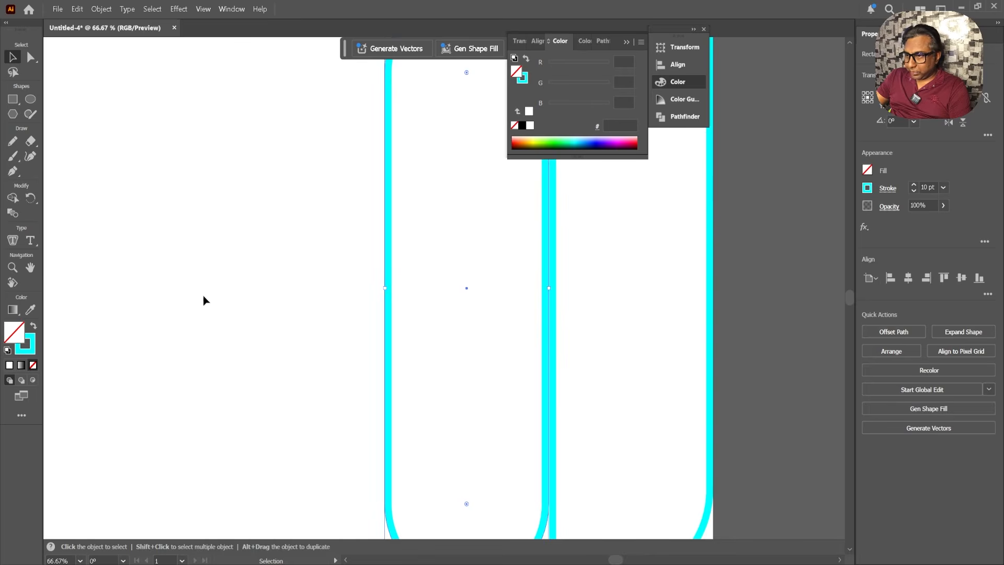
pyautogui.click(199, 303)
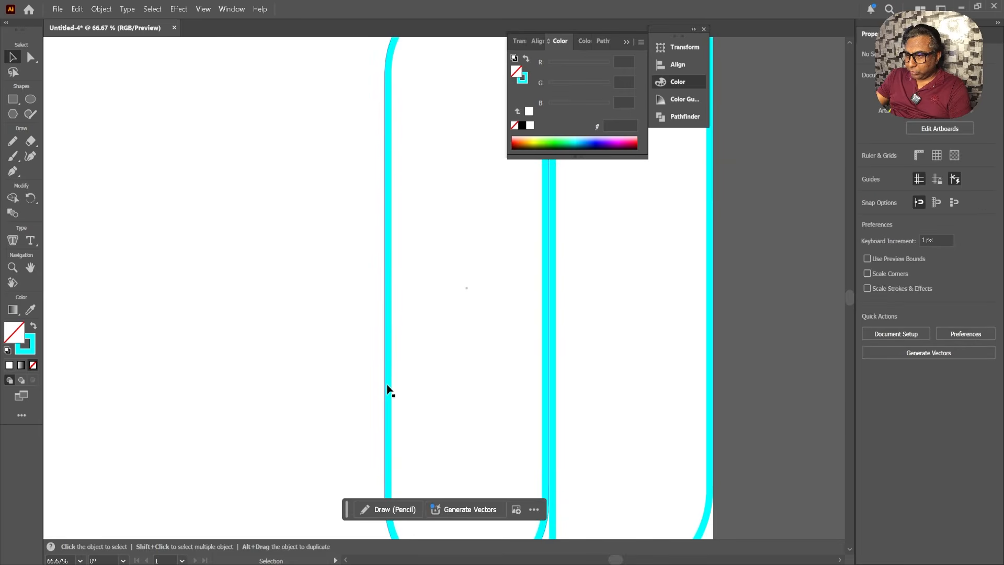
pyautogui.click(388, 388)
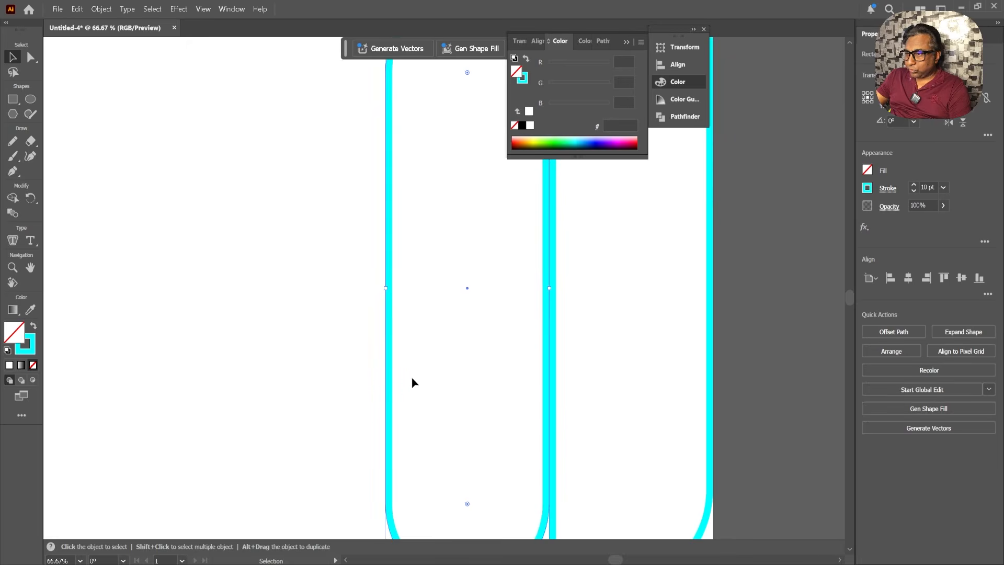
pyautogui.click(274, 373)
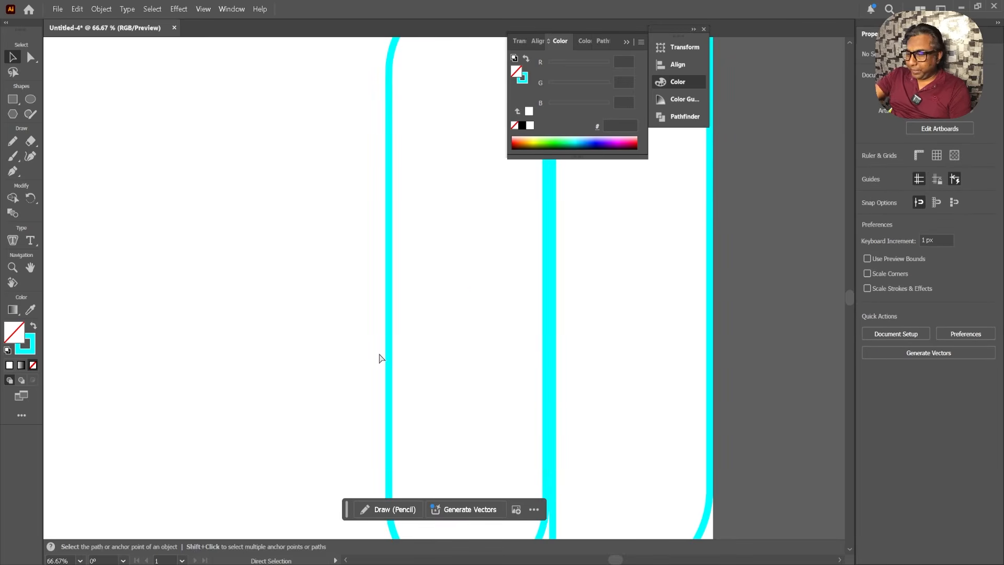
# Duplicate the leftmost shape to the right of the left pill shape and nudge the copy left towards the pill
pyautogui.hotkey('ctrl', '-')
pyautogui.hotkey('ctrl', '-')
pyautogui.hotkey('ctrl', '-')
pyautogui.moveTo(190, 340); pyautogui.dragTo(393, 377)
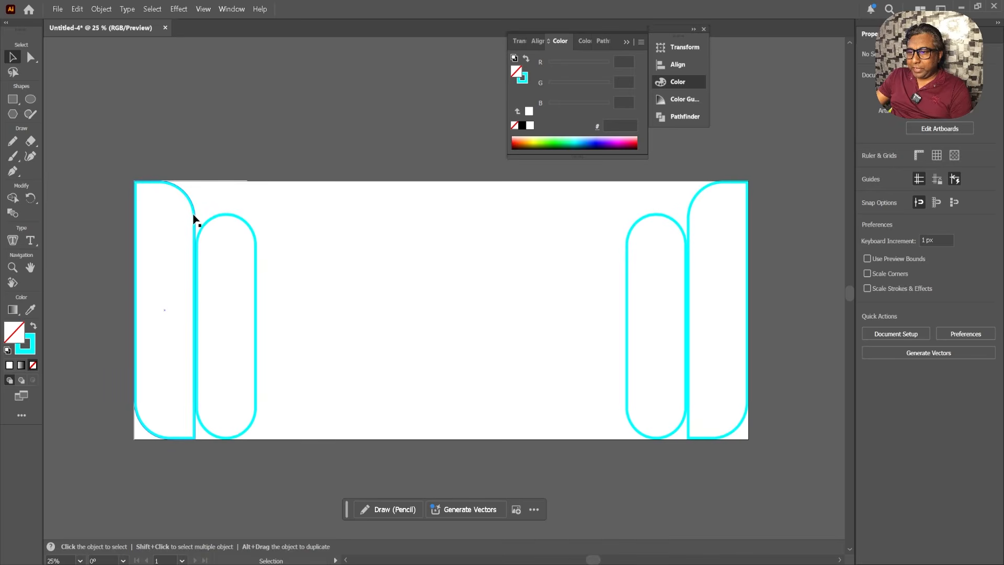
pyautogui.moveTo(193, 215); pyautogui.dragTo(321, 217)
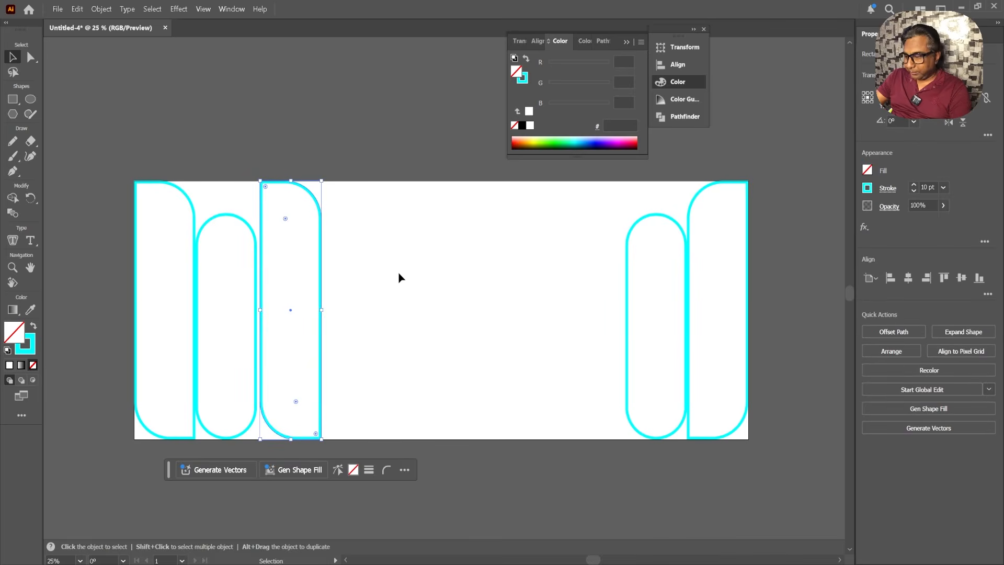
pyautogui.press('Left')
pyautogui.press('Left')
pyautogui.press('Left')
pyautogui.press('Left')
pyautogui.press('Left')
pyautogui.press('Left')
pyautogui.press('Left')
pyautogui.press('Left')
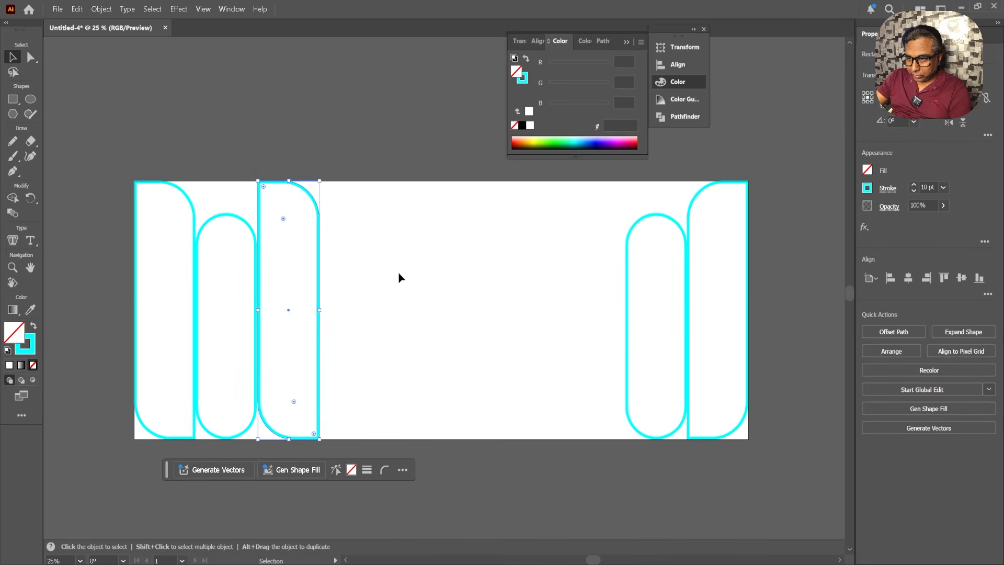
pyautogui.press('Left')
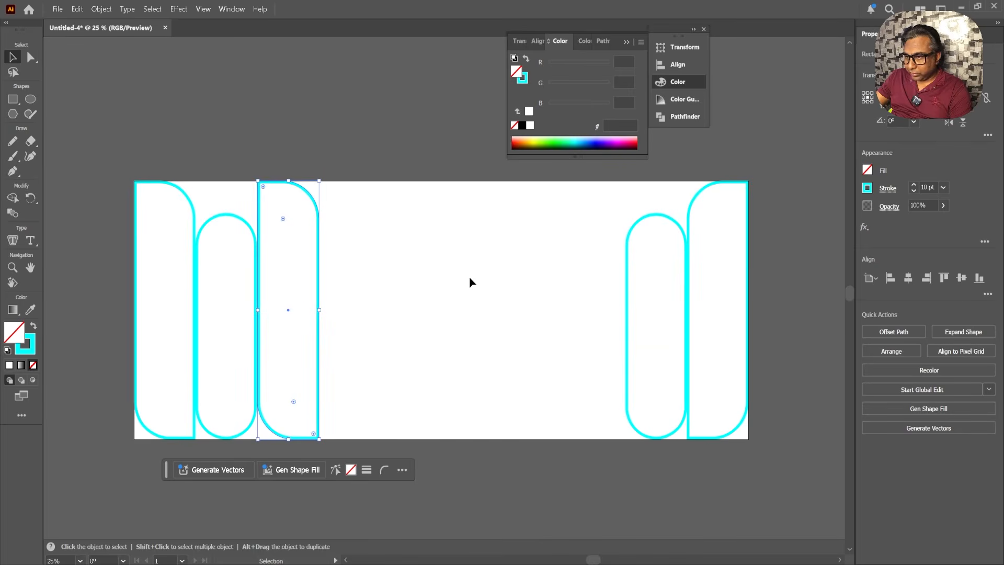
pyautogui.click(421, 271)
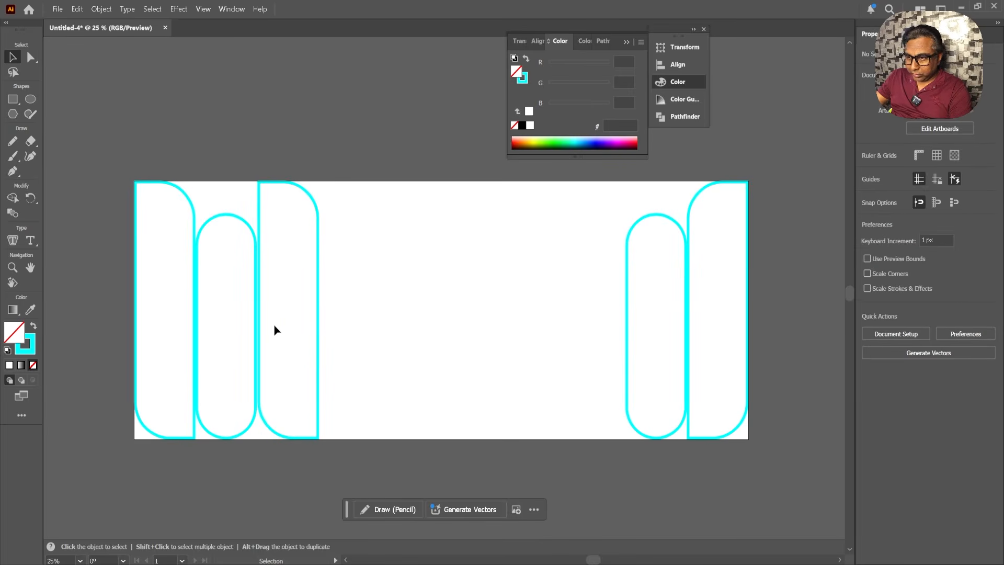
# Close the remaining gap so the third shape's left edge exactly meets the right edge of the left pill shape
pyautogui.hotkey('ctrl', '+')
pyautogui.hotkey('ctrl', '+')
pyautogui.hotkey('ctrl', '+')
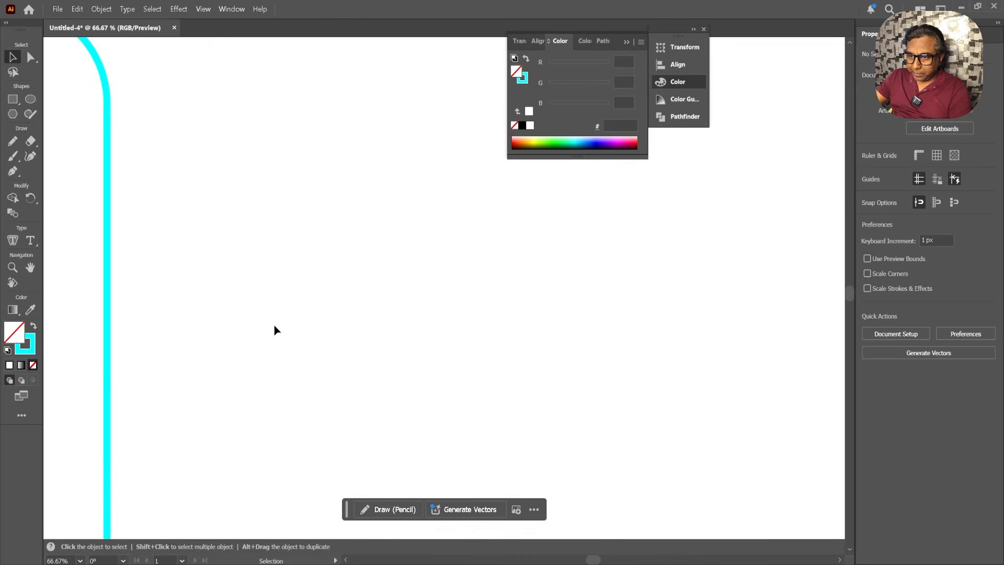
pyautogui.hscroll(-3, 276, 329)
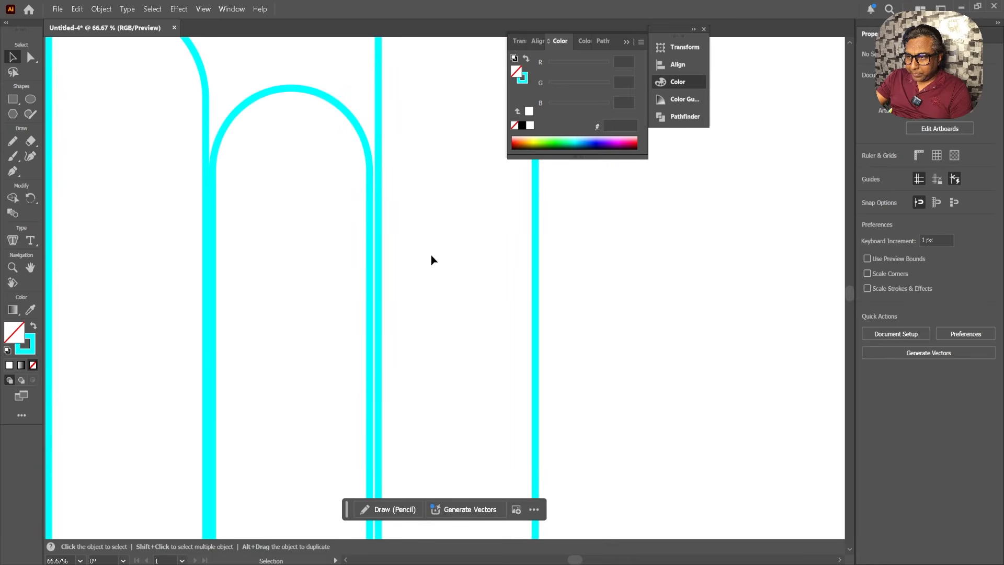
pyautogui.click(536, 351)
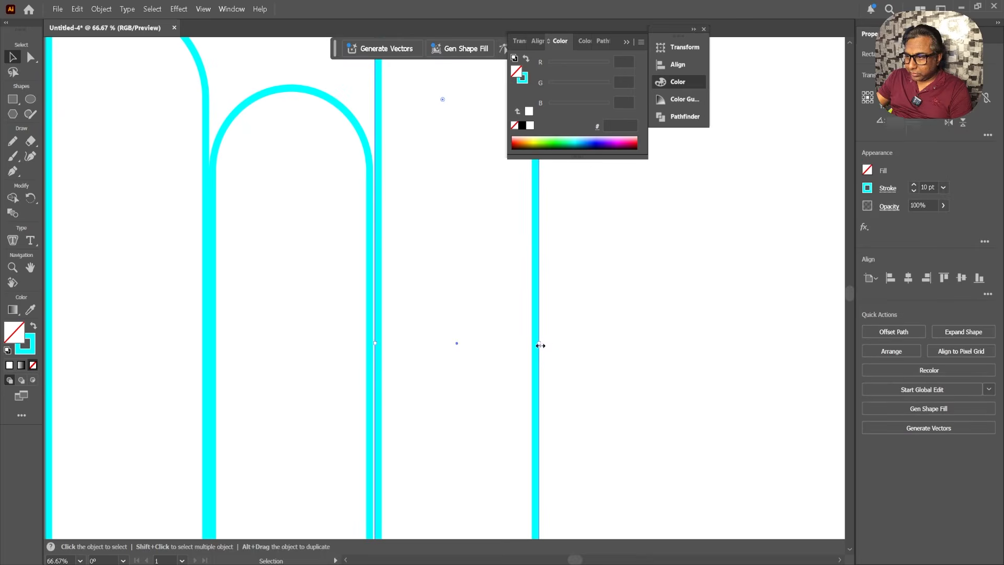
pyautogui.press('Left')
pyautogui.press('Left')
pyautogui.press('Left')
pyautogui.press('Left')
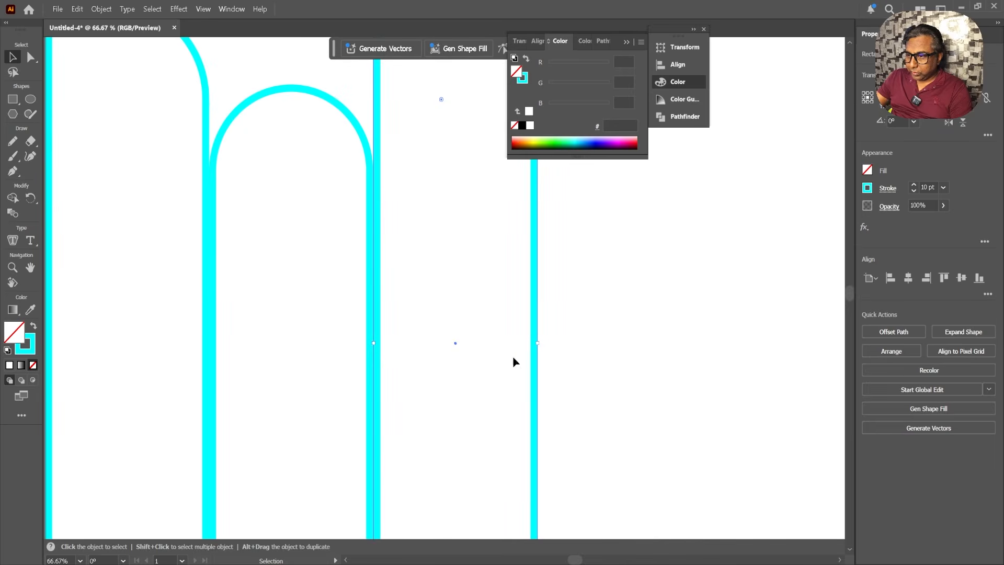
pyautogui.click(709, 356)
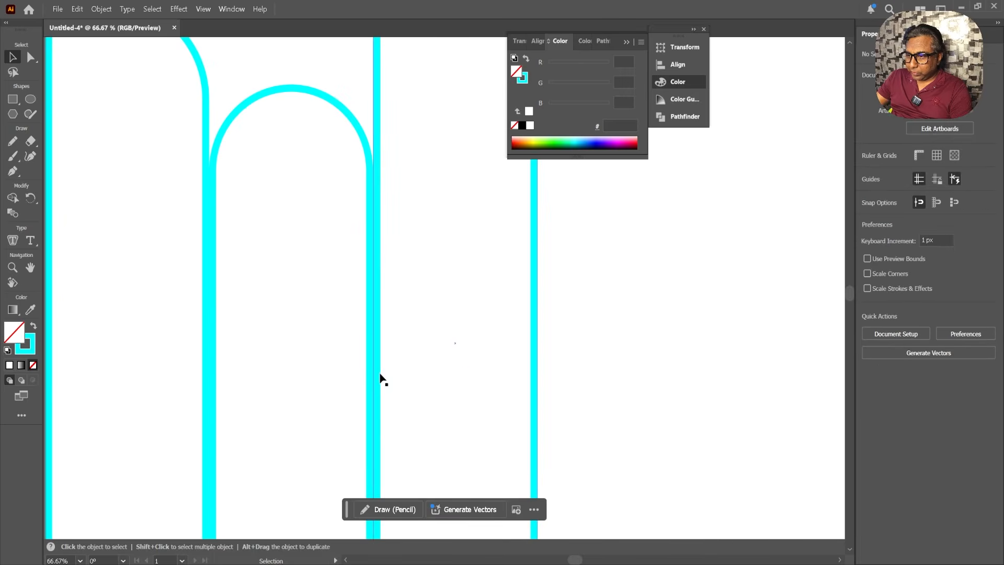
pyautogui.click(380, 378)
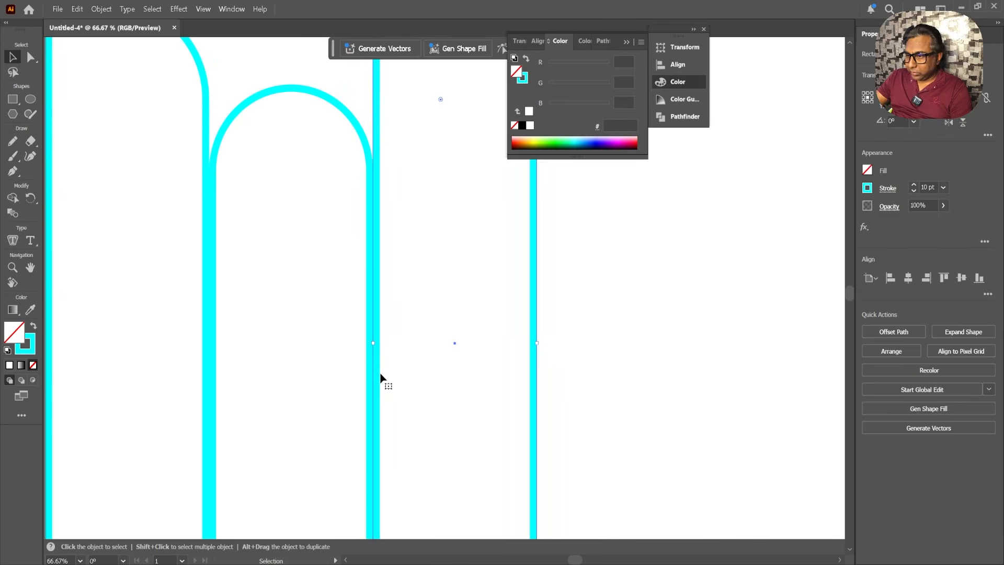
pyautogui.click(639, 349)
# Place a copy of the third shape against the left edge of the right pill shape, level with the artboard's top and bottom edges
pyautogui.moveTo(607, 366); pyautogui.dragTo(345, 395)
pyautogui.moveTo(248, 386); pyautogui.dragTo(464, 360)
pyautogui.press('a')
pyautogui.hotkey('ctrl', '-')
pyautogui.hotkey('ctrl', '-')
pyautogui.hotkey('ctrl', '-')
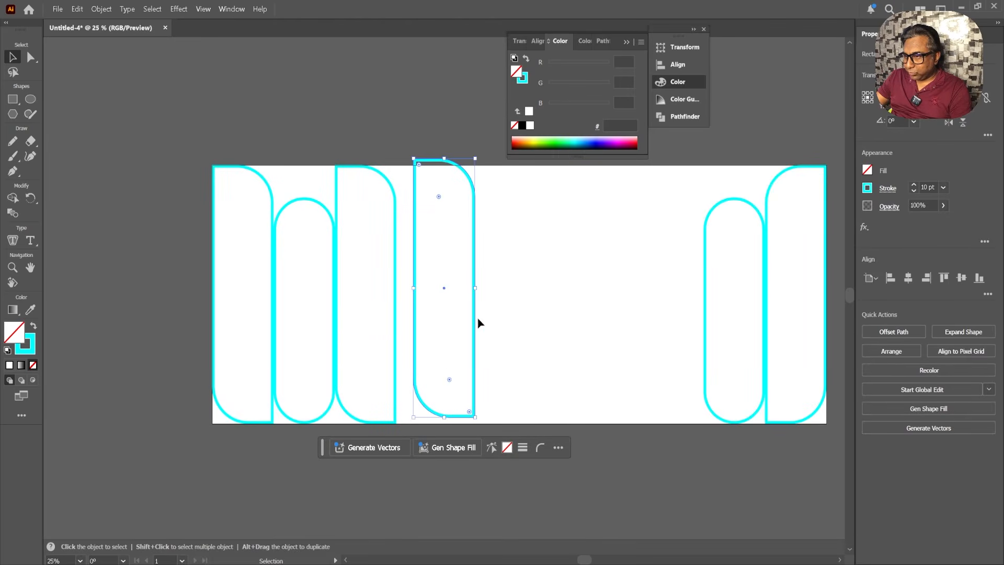
pyautogui.moveTo(478, 330); pyautogui.dragTo(703, 331)
pyautogui.click(575, 339)
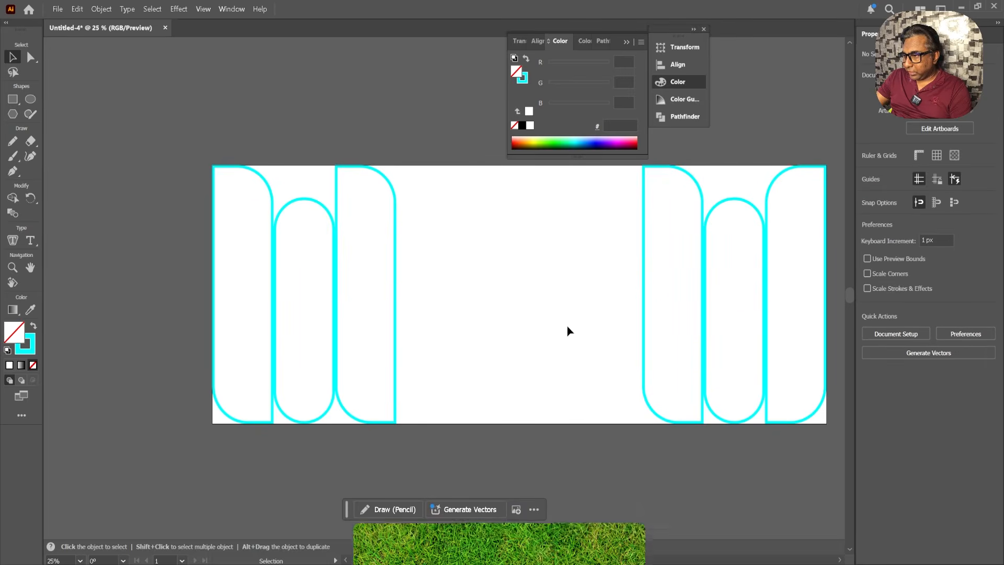
pyautogui.click(702, 198)
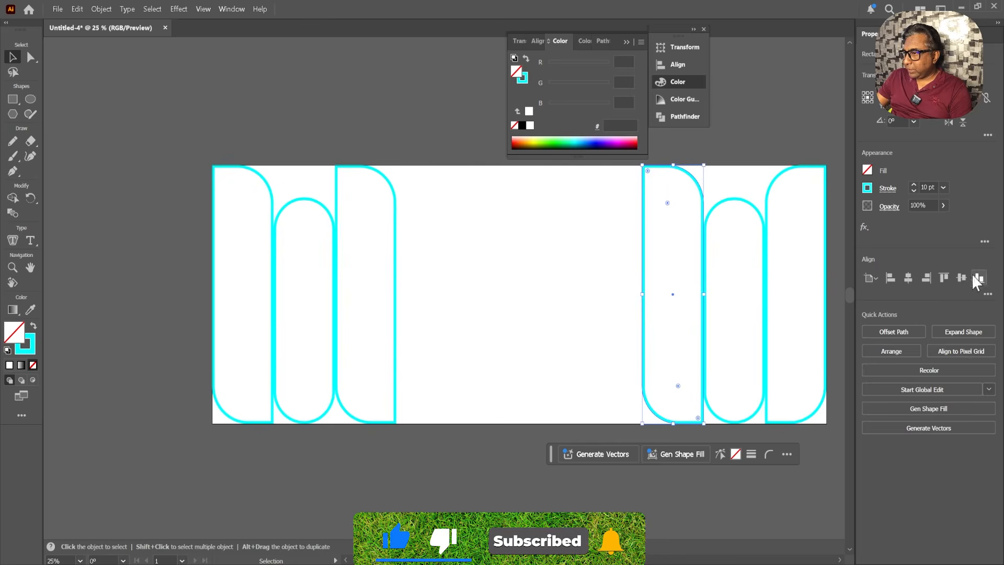
pyautogui.click(513, 282)
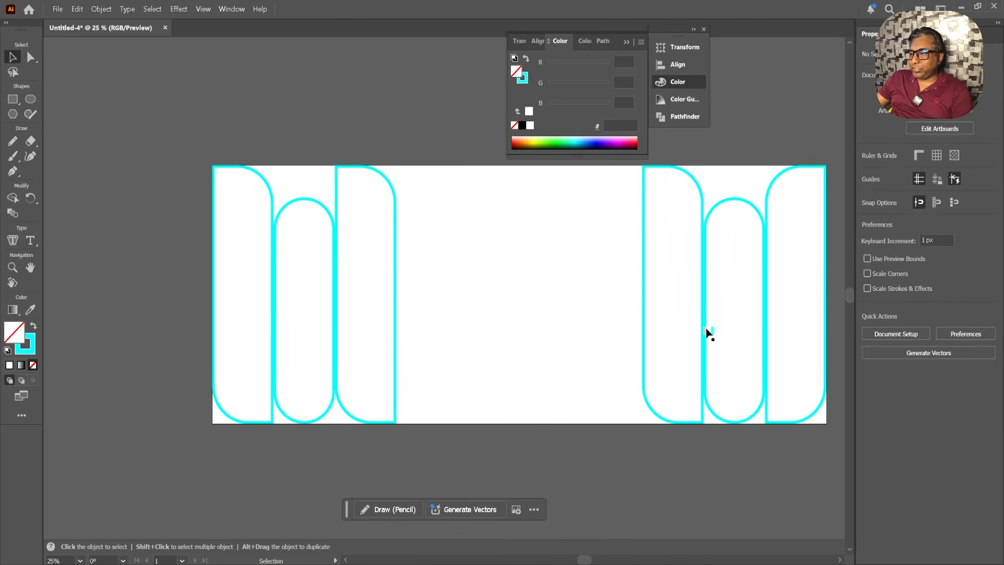
pyautogui.press('space')
pyautogui.moveTo(567, 305); pyautogui.dragTo(498, 320)
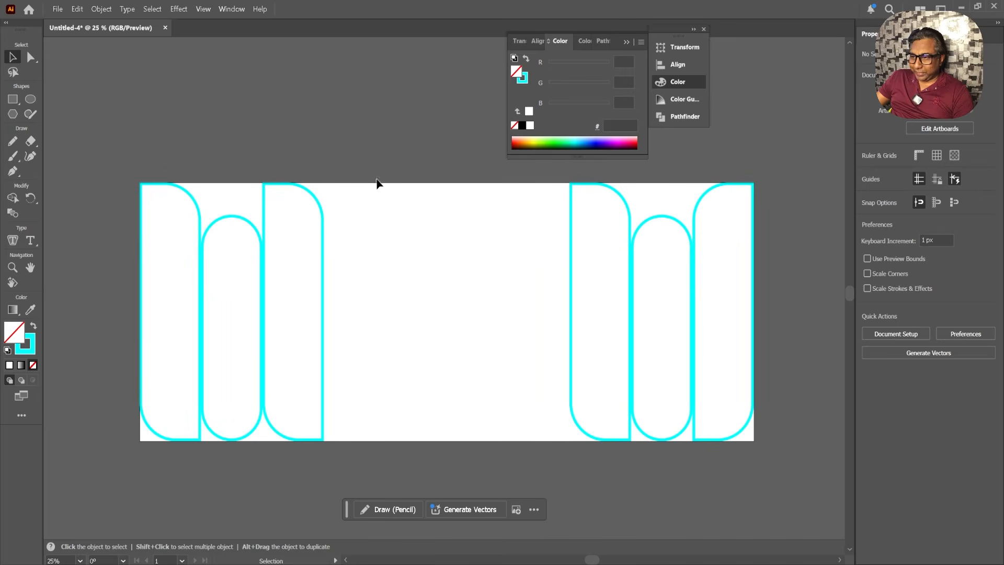
# Create a 960 x 960 px rectangle and align it to the artboard's horizontal centre and top edge
pyautogui.click(14, 99)
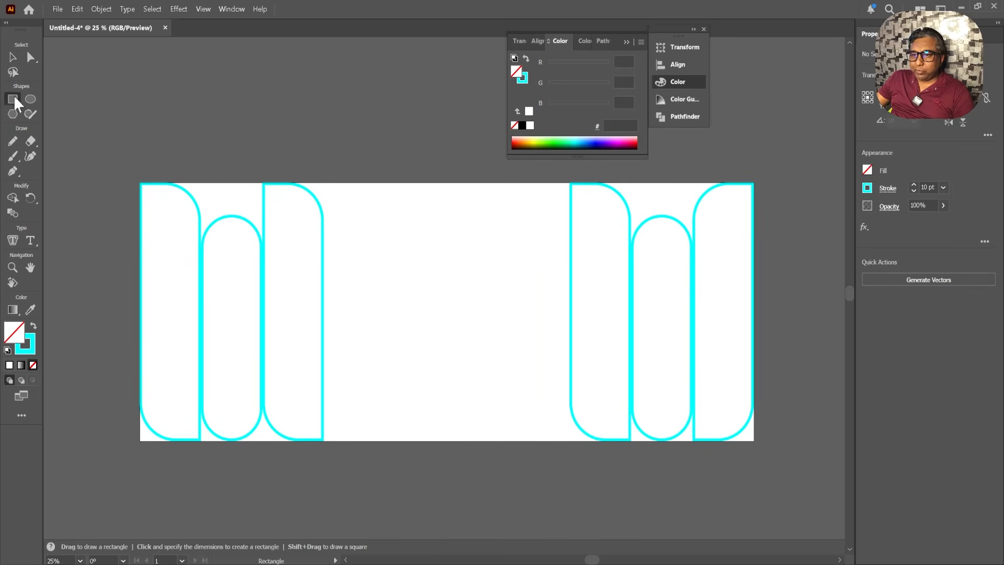
pyautogui.click(365, 288)
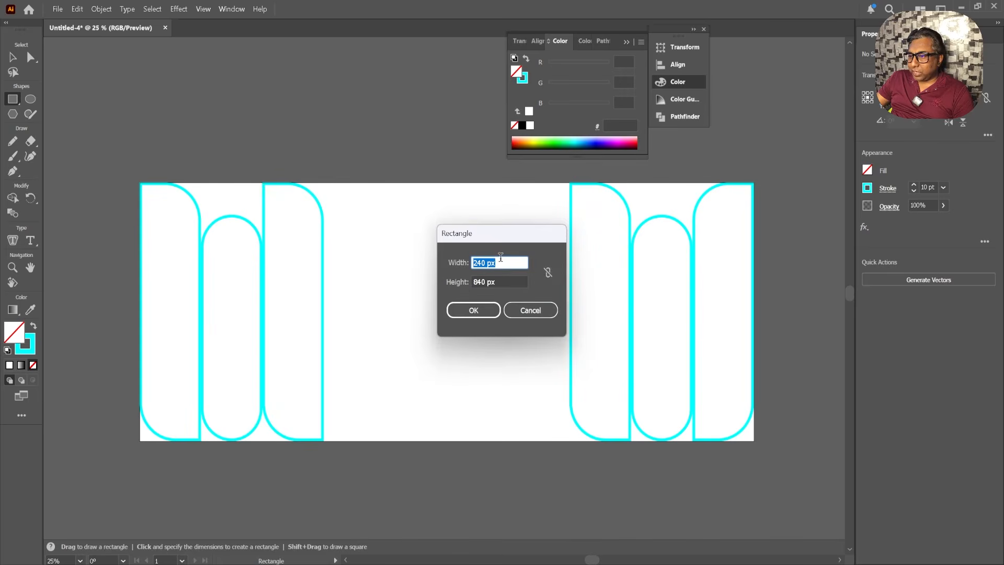
pyautogui.write('960')
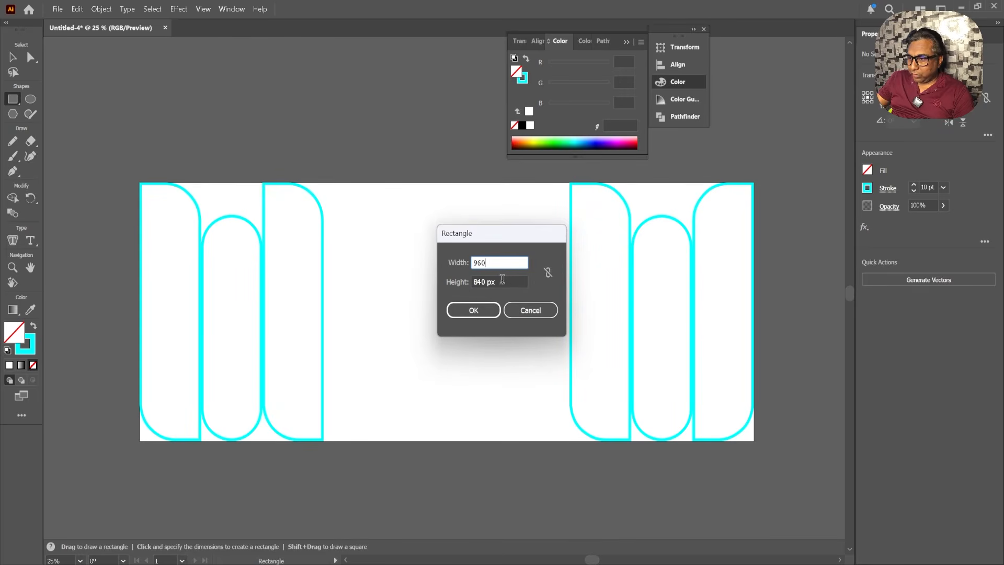
pyautogui.press('Tab')
pyautogui.write('9')
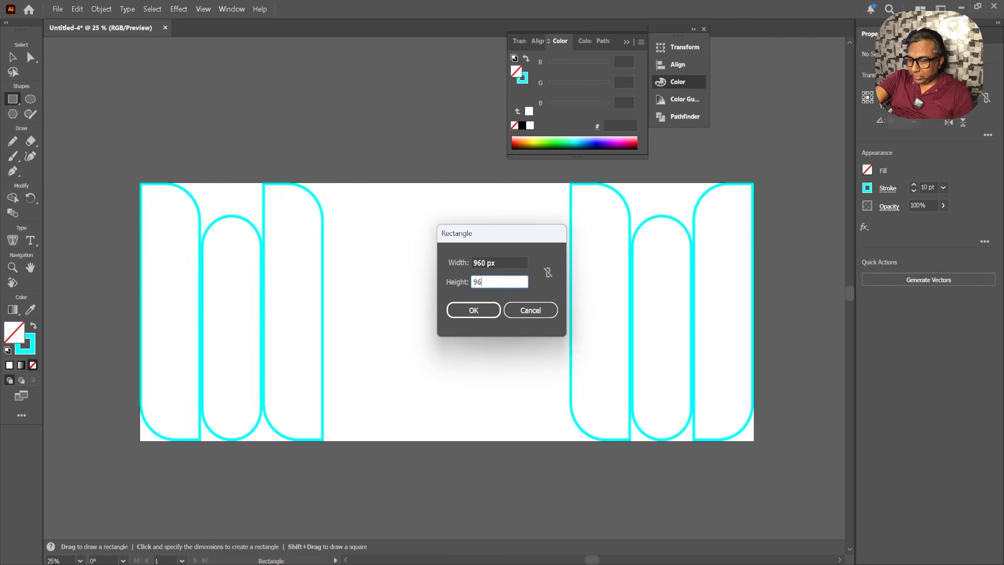
pyautogui.write('60')
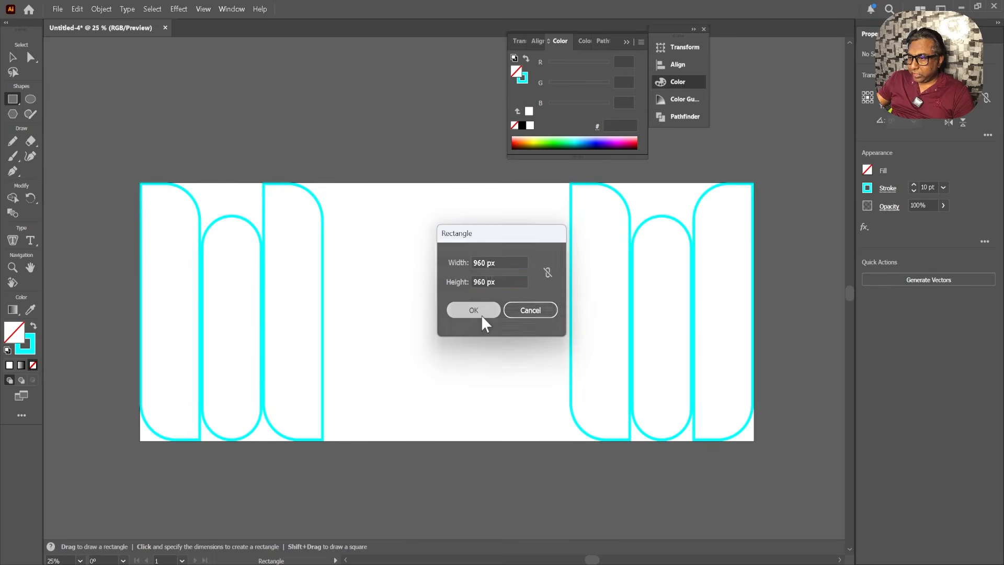
pyautogui.click(473, 310)
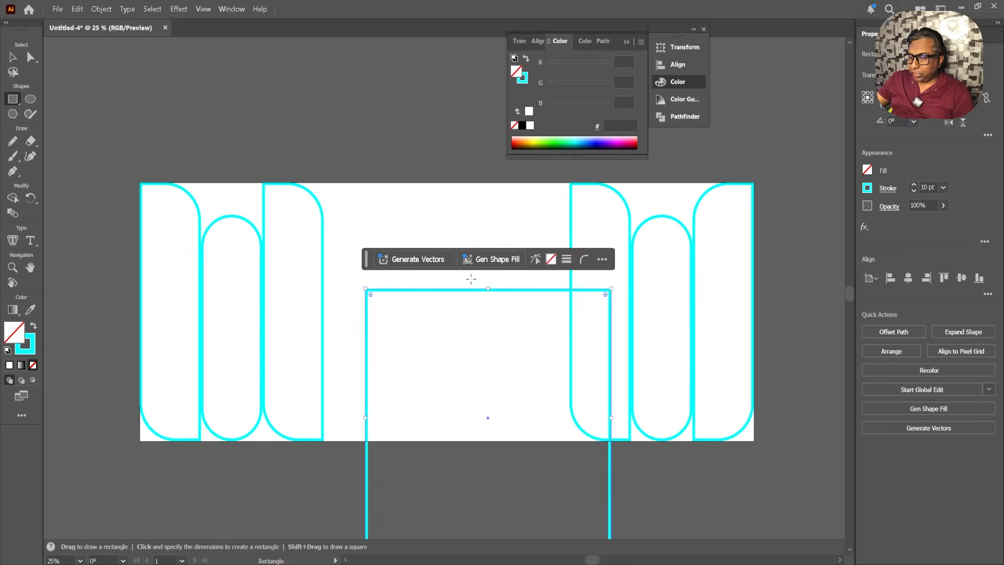
pyautogui.click(908, 278)
pyautogui.click(945, 277)
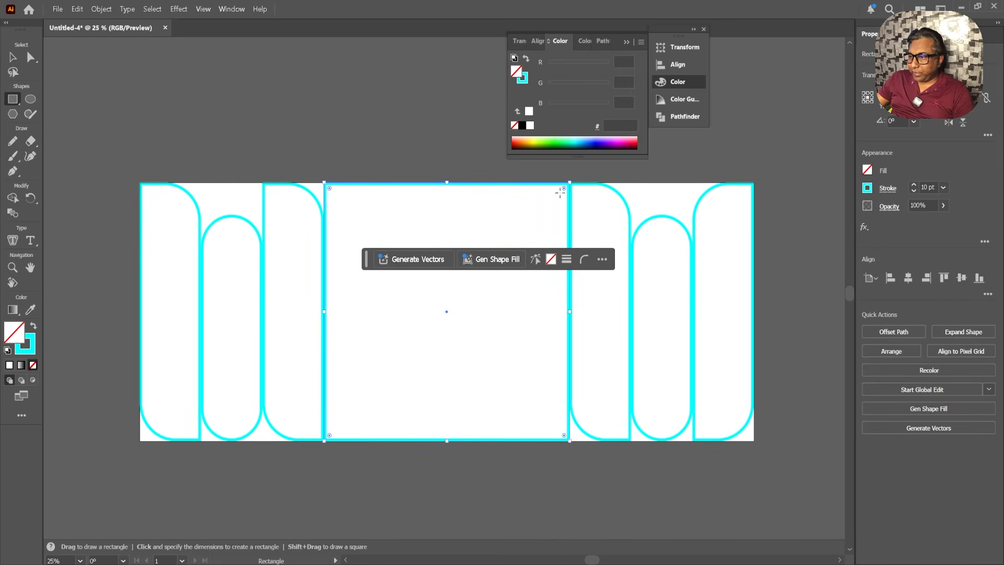
# Round all four corners of the central square evenly, to a radius similar to the neighbouring shapes' curves, and deselect it
pyautogui.moveTo(565, 191); pyautogui.dragTo(528, 255)
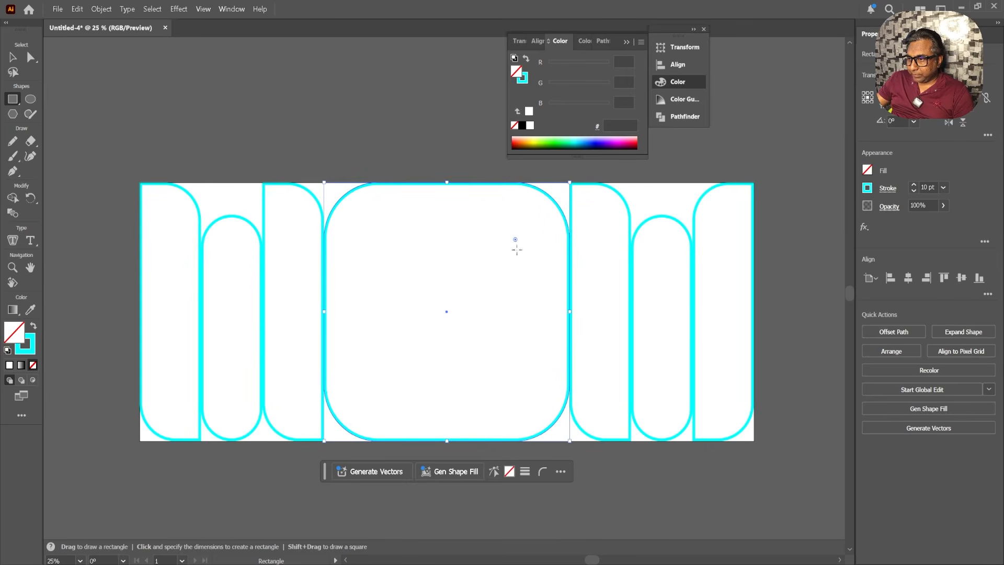
pyautogui.click(314, 86)
pyautogui.click(530, 310)
pyautogui.click(13, 57)
pyautogui.click(634, 482)
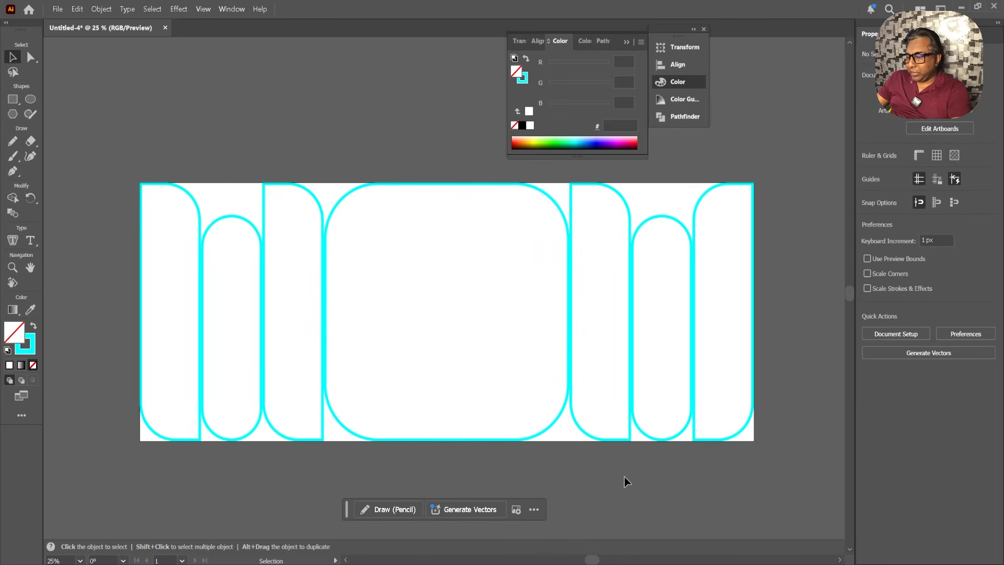
pyautogui.press('space')
pyautogui.moveTo(621, 488)
pyautogui.mouseDown()
pyautogui.moveTo(626, 473)
pyautogui.moveTo(625, 483)
pyautogui.mouseUp()
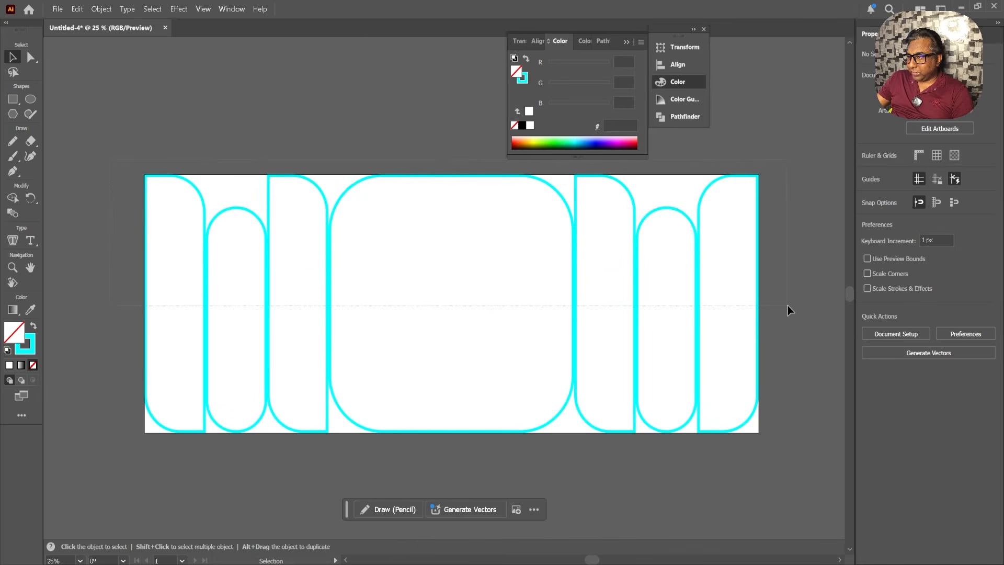
# Select all seven shapes and apply the 3D Inflate effect to them with a depth of 2000 px
pyautogui.hotkey('ctrl', 'a')
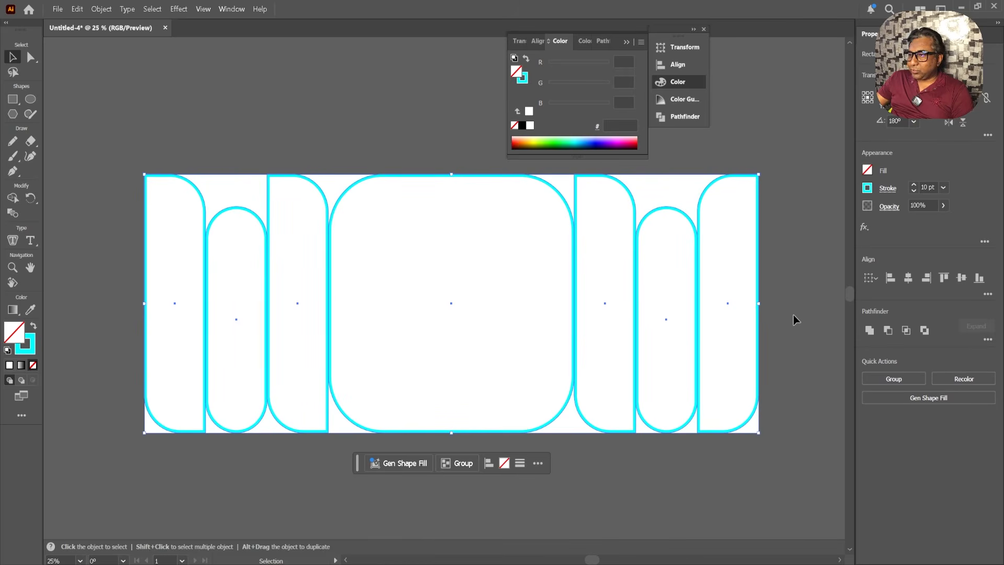
pyautogui.click(704, 29)
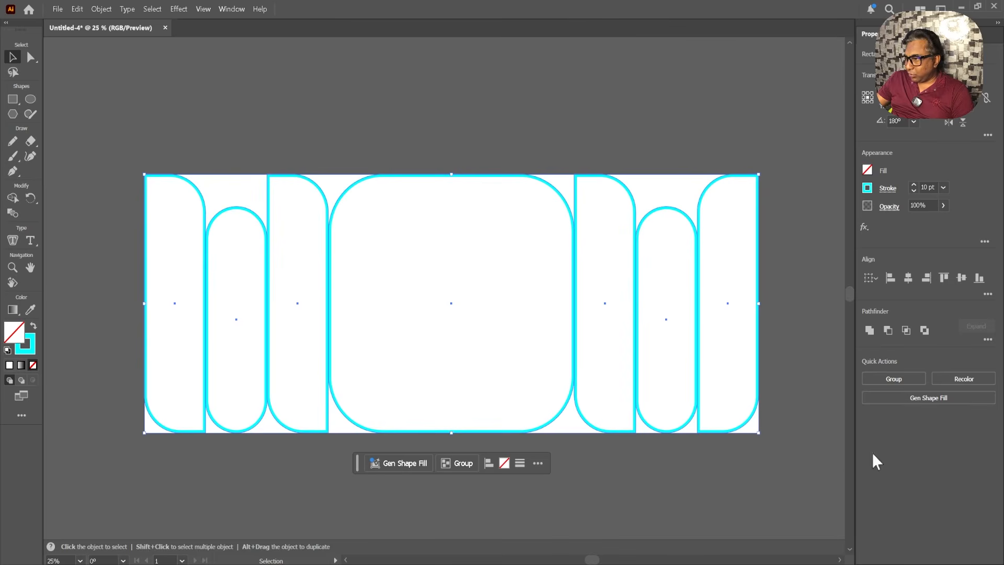
pyautogui.click(240, 10)
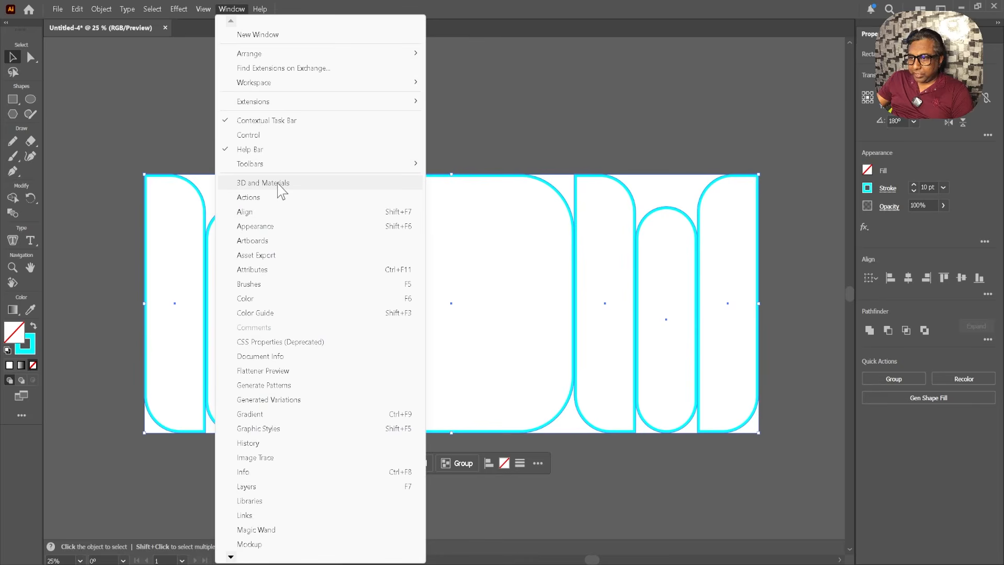
pyautogui.click(279, 184)
pyautogui.moveTo(647, 16); pyautogui.dragTo(847, 55)
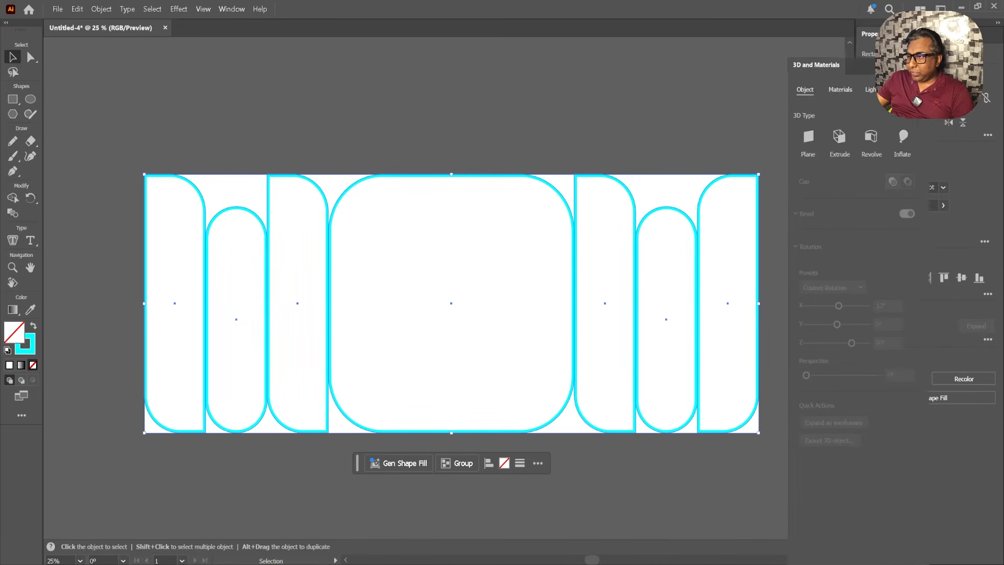
pyautogui.click(911, 127)
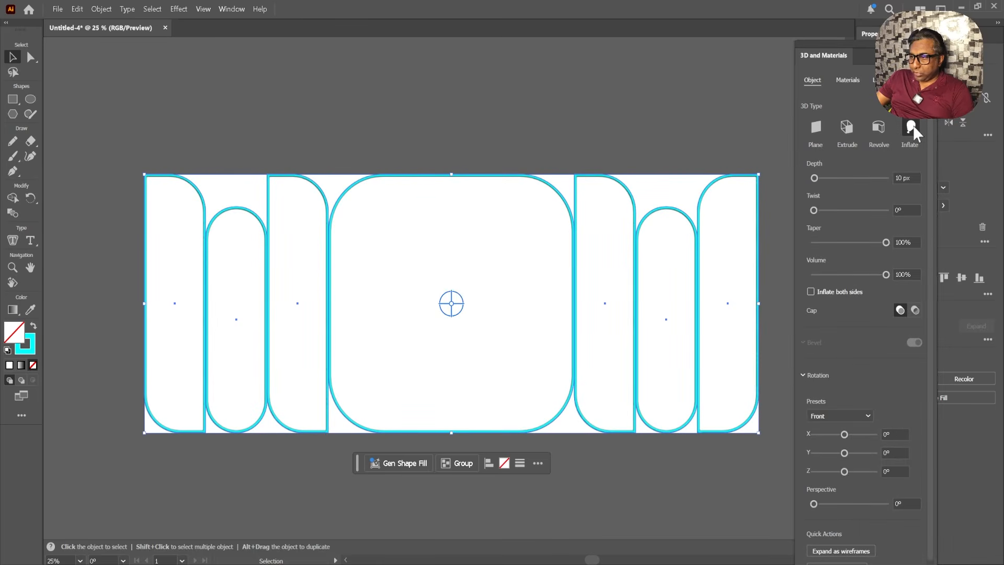
pyautogui.moveTo(814, 177); pyautogui.dragTo(887, 178)
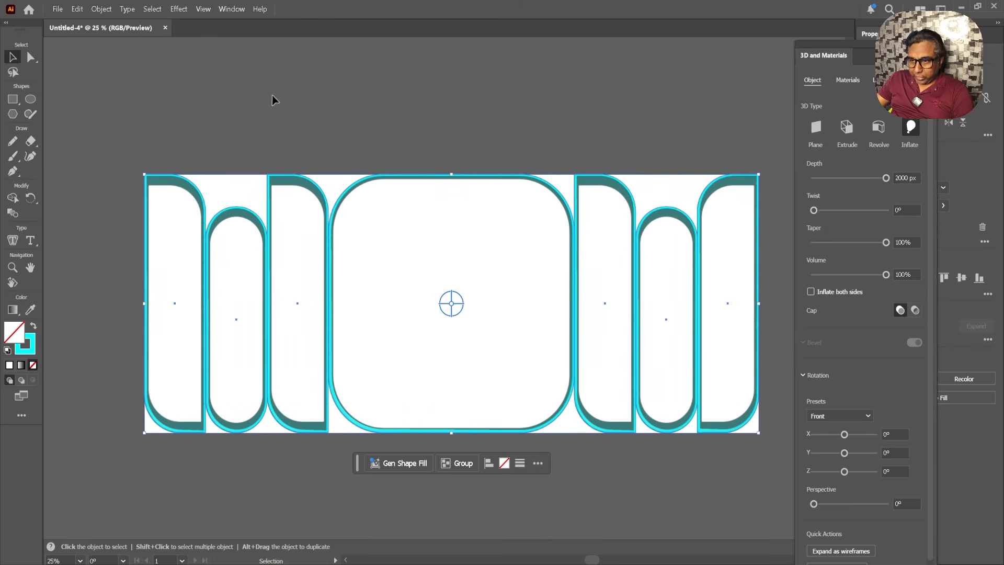
# Apply the Gold Leaf Fold material to the inflated shapes, set its Repeat to 260 and deselect them
pyautogui.click(849, 81)
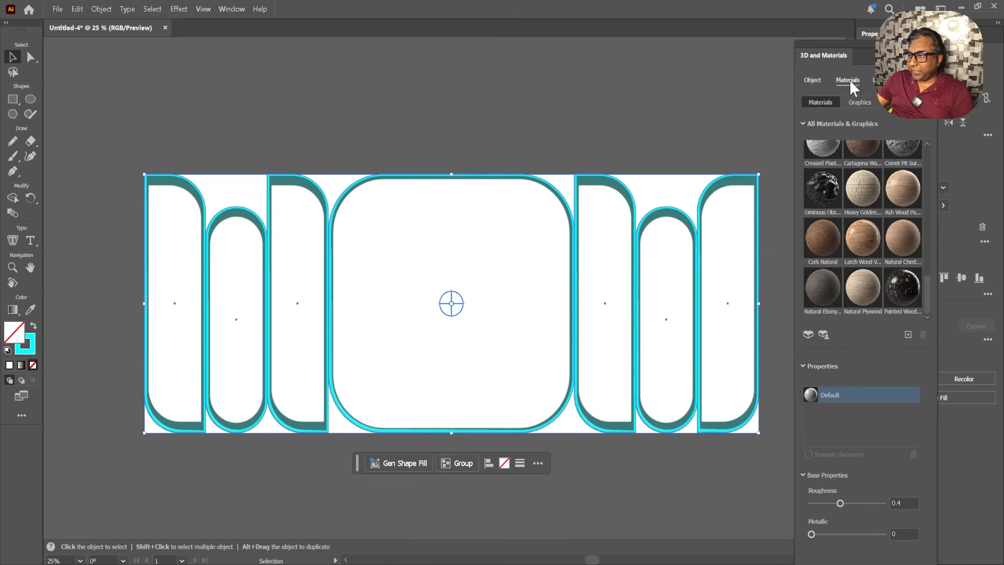
pyautogui.moveTo(928, 289); pyautogui.dragTo(927, 237)
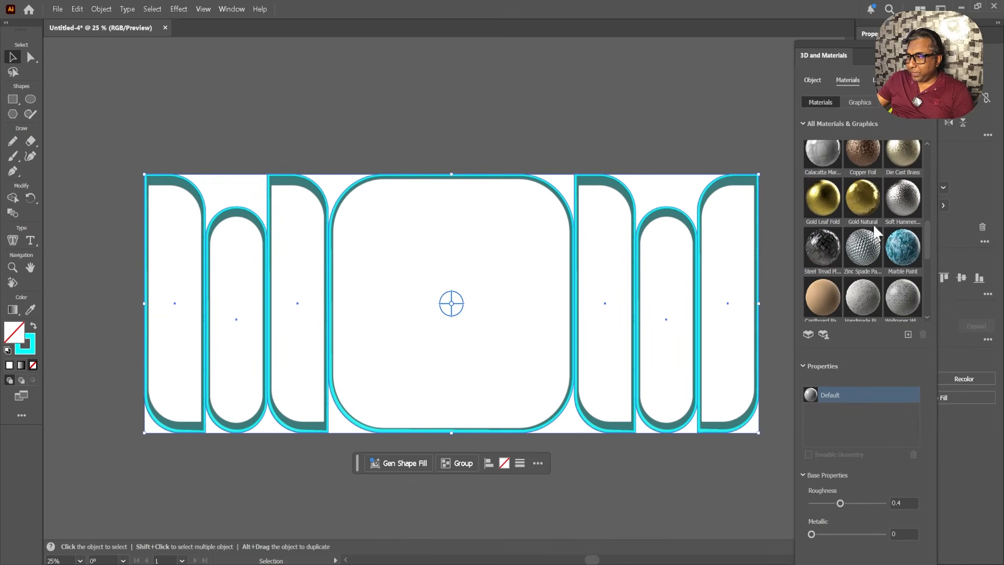
pyautogui.click(823, 200)
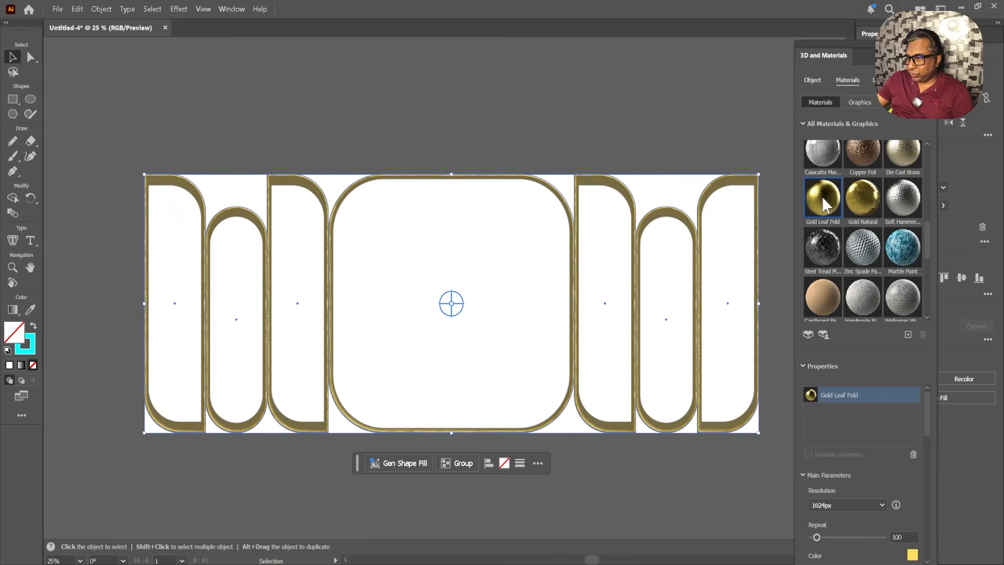
pyautogui.moveTo(927, 399); pyautogui.dragTo(927, 432)
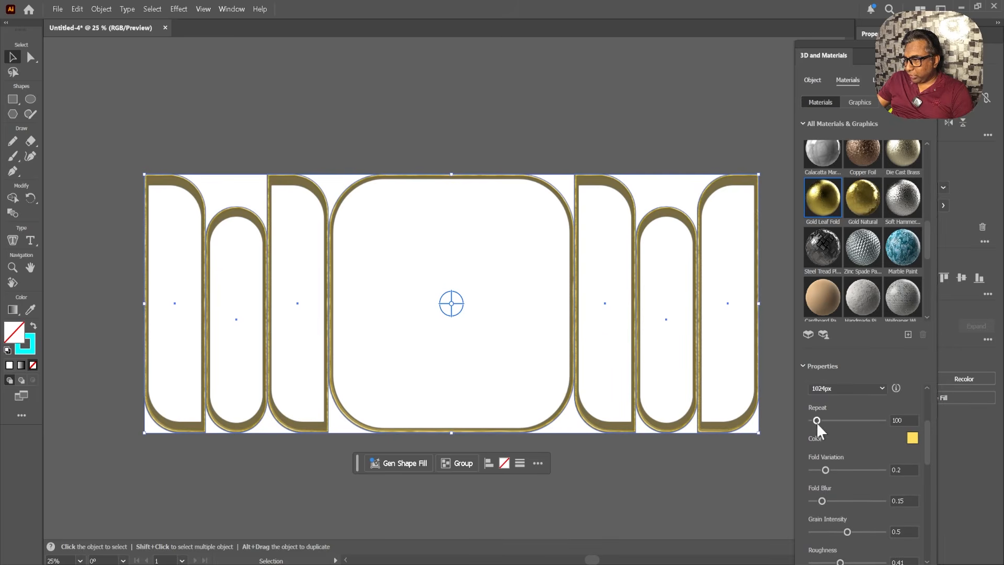
pyautogui.moveTo(824, 419); pyautogui.dragTo(829, 420)
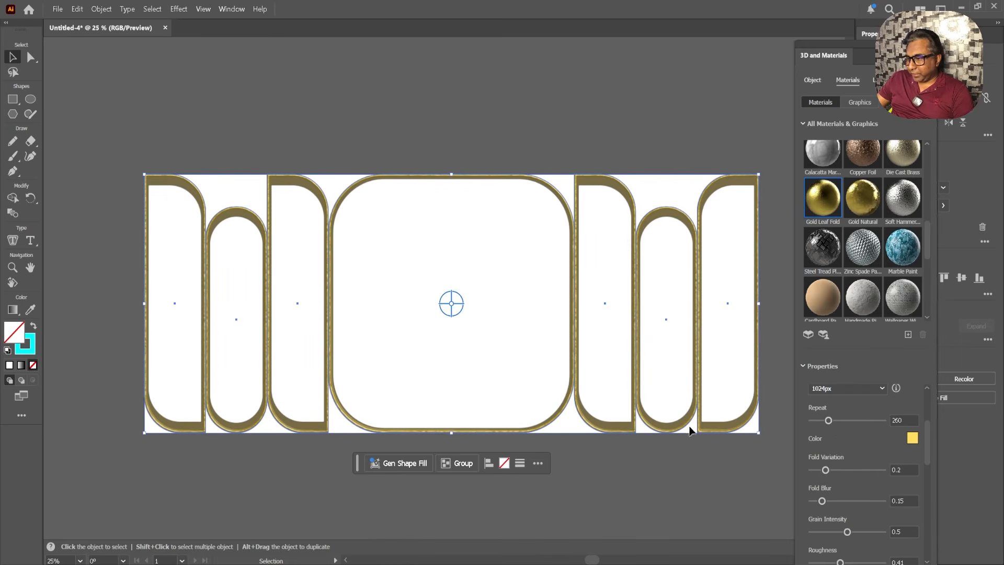
pyautogui.click(644, 474)
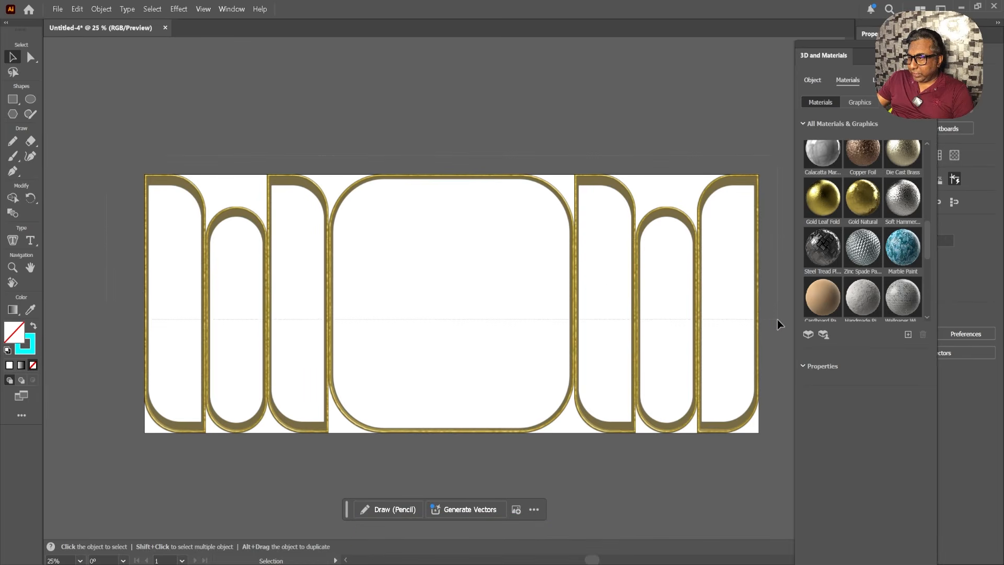
# Select all the gold shapes and export the artwork to the Desktop as a PNG named gold 1
pyautogui.hotkey('ctrl', 'a')
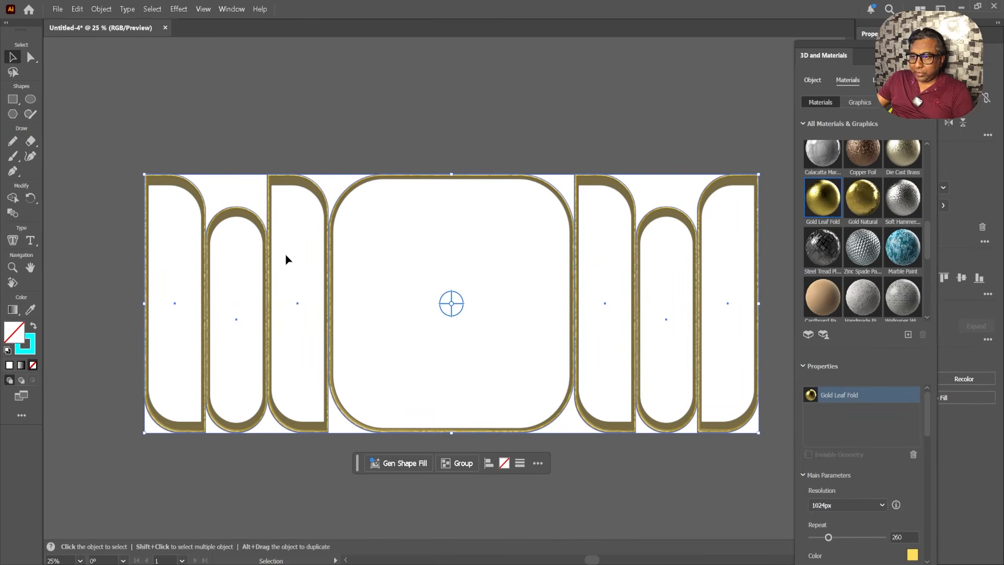
pyautogui.click(59, 10)
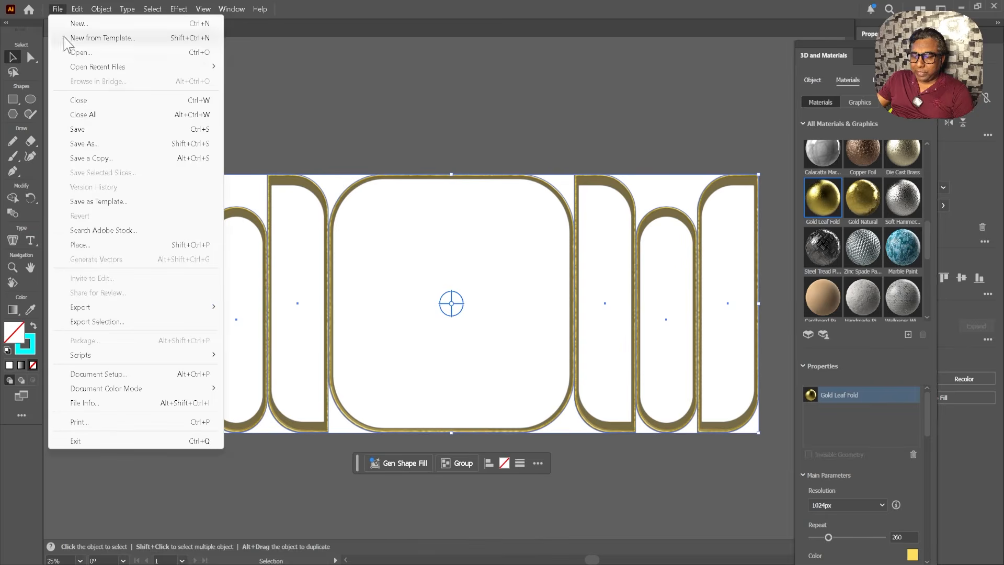
pyautogui.moveTo(97, 308)
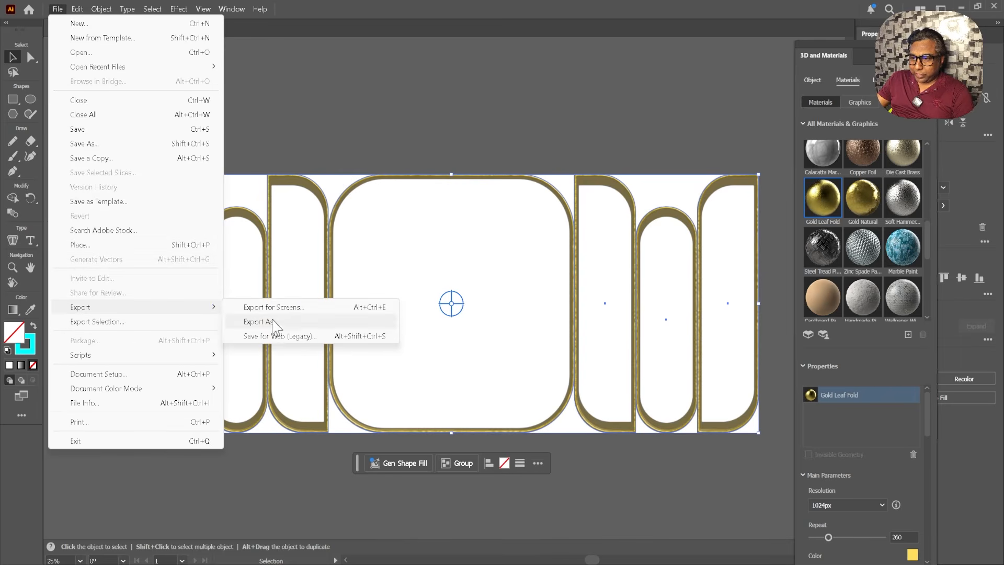
pyautogui.click(271, 321)
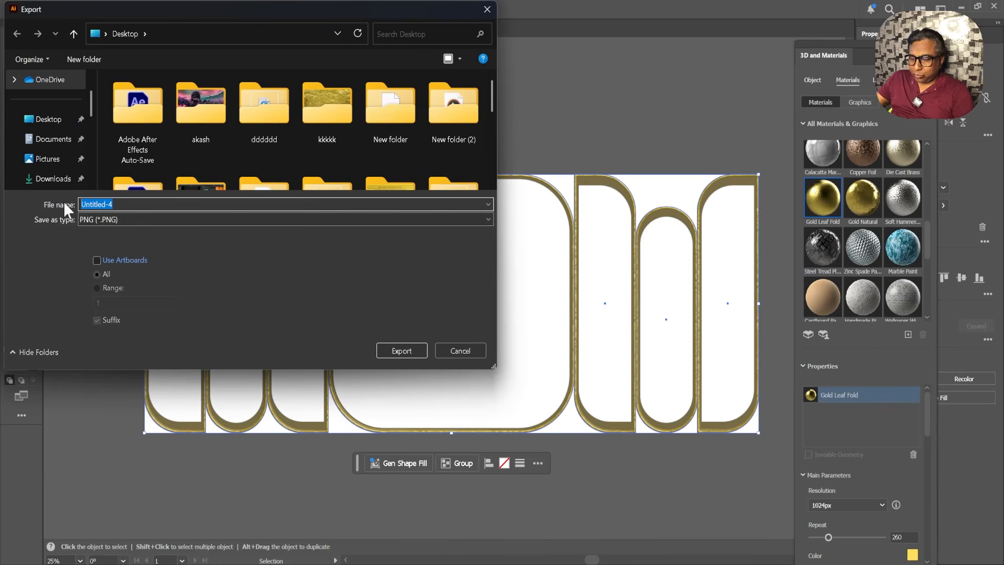
pyautogui.write('gold')
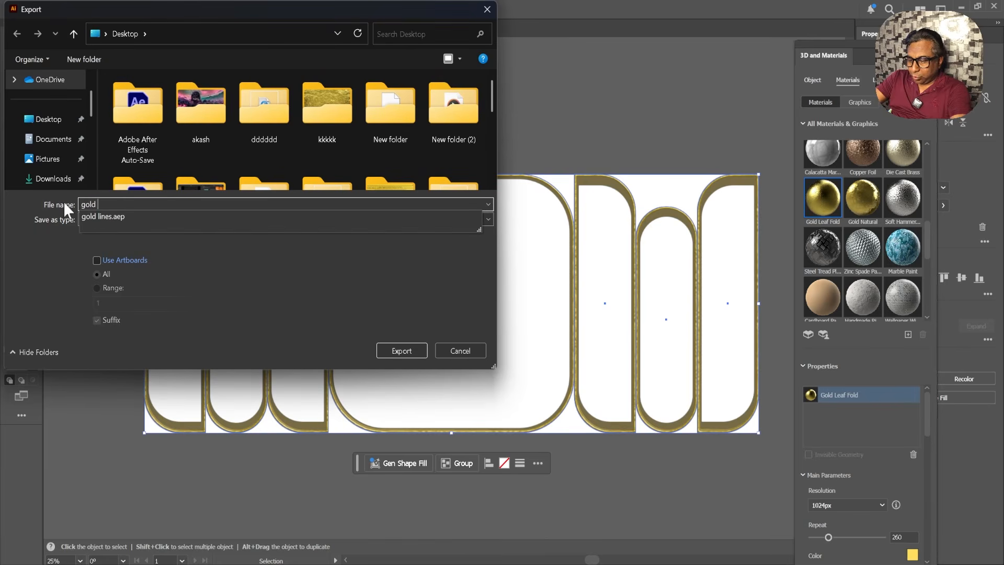
pyautogui.write(' 1')
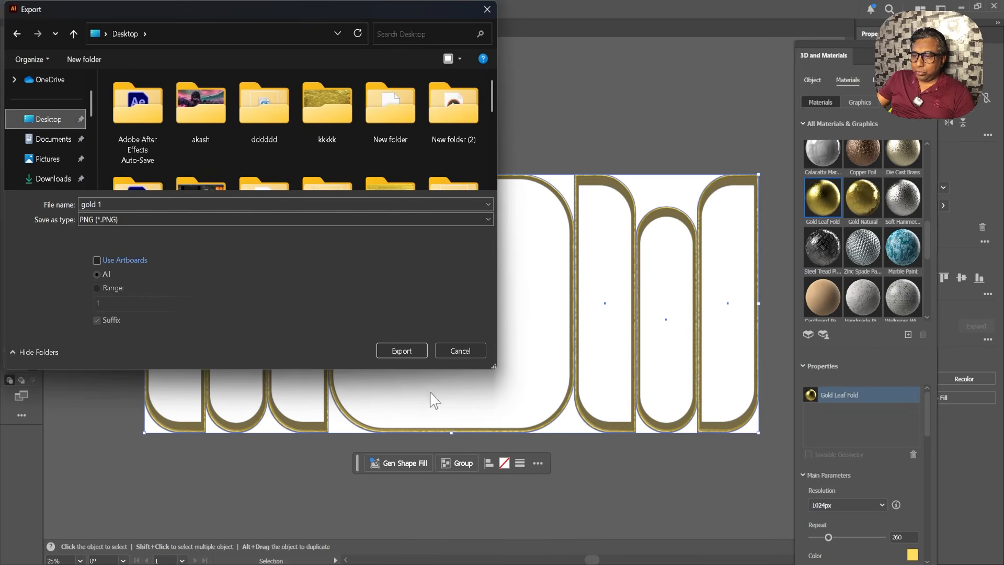
pyautogui.click(407, 350)
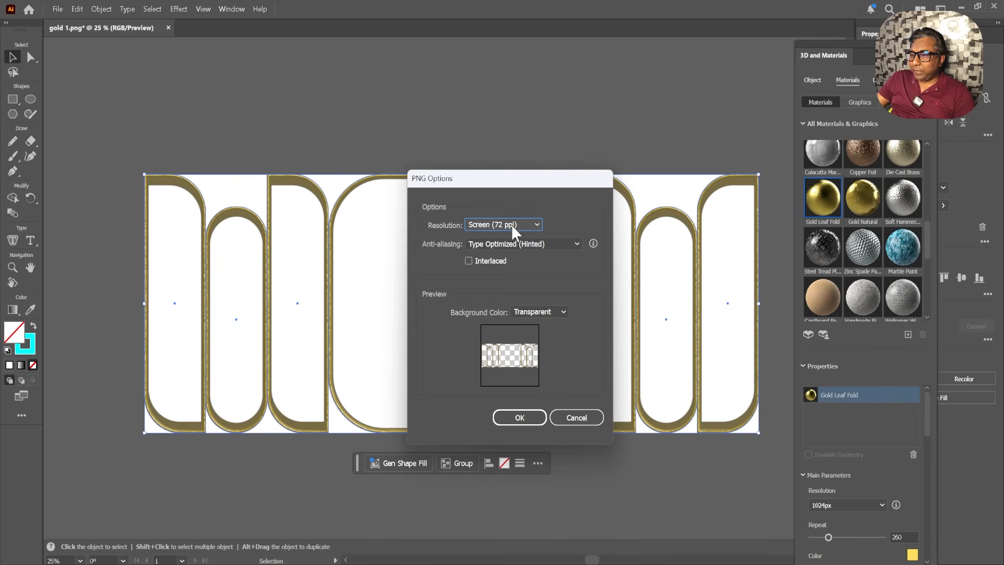
# Finish the PNG export at Screen (72 ppi) resolution with a transparent background
pyautogui.click(515, 230)
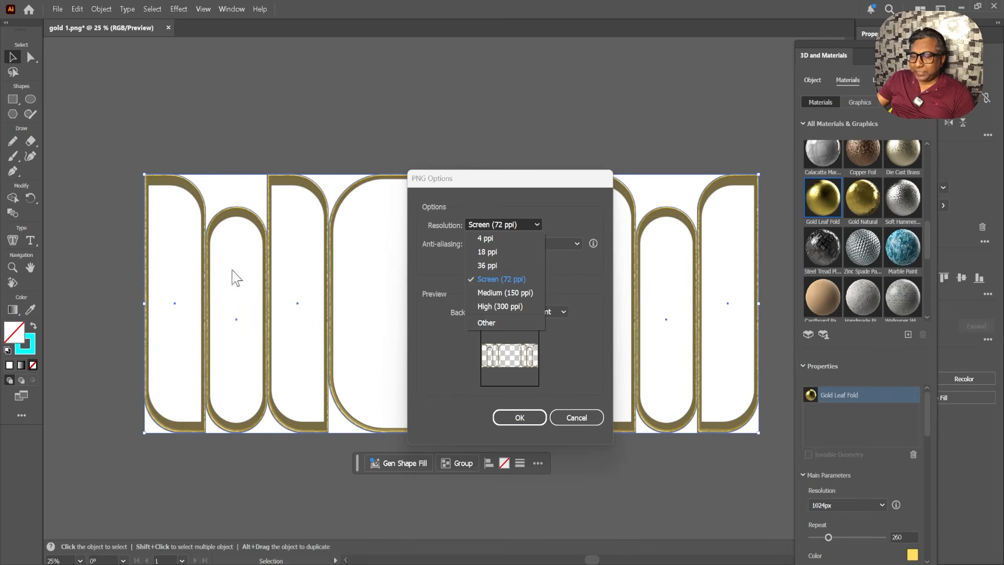
pyautogui.click(502, 281)
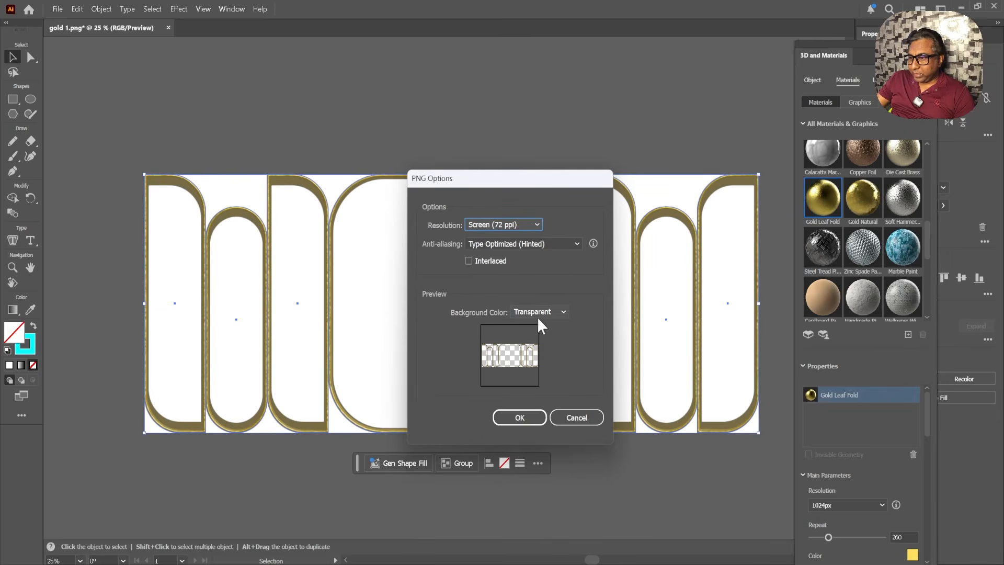
pyautogui.click(521, 421)
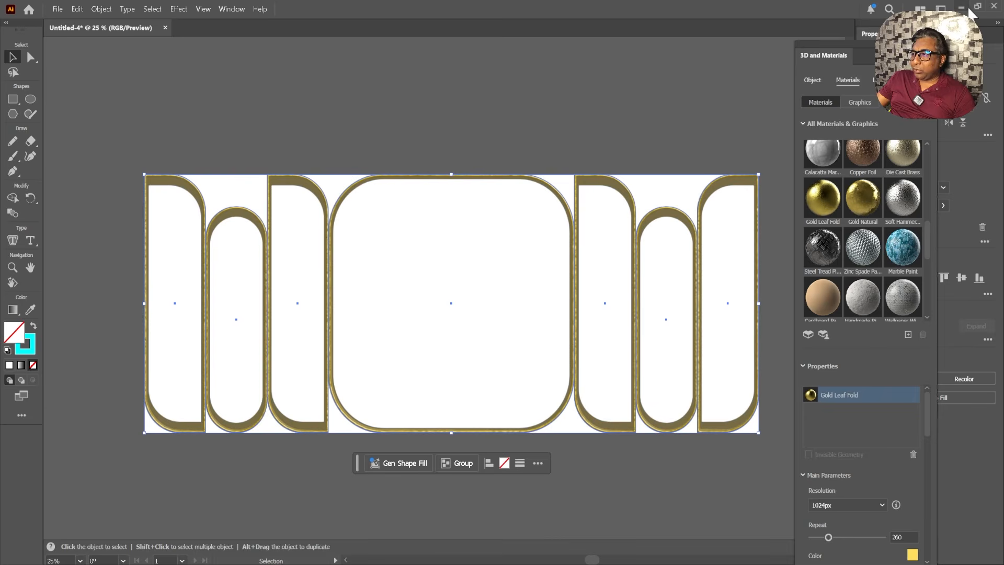
# Switch to the desktop, open the exported gold 1.png in the image viewer to check it, and put the viewer away
pyautogui.click(961, 9)
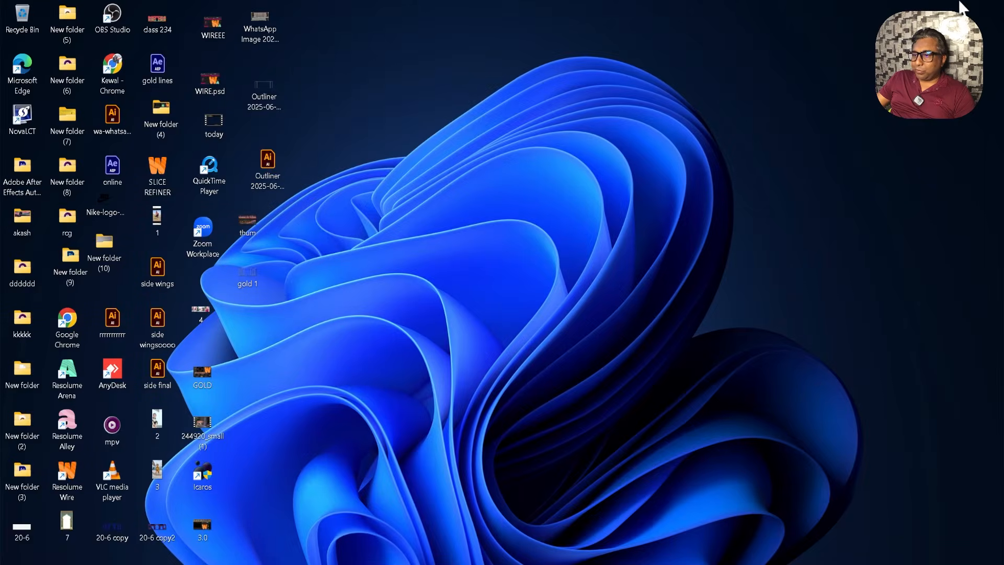
pyautogui.doubleClick(255, 270)
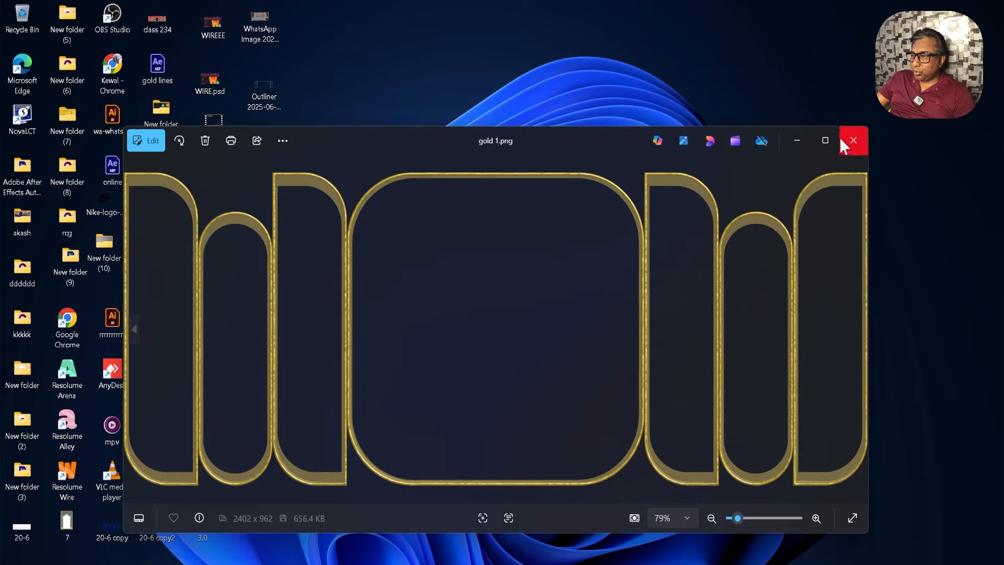
pyautogui.click(805, 139)
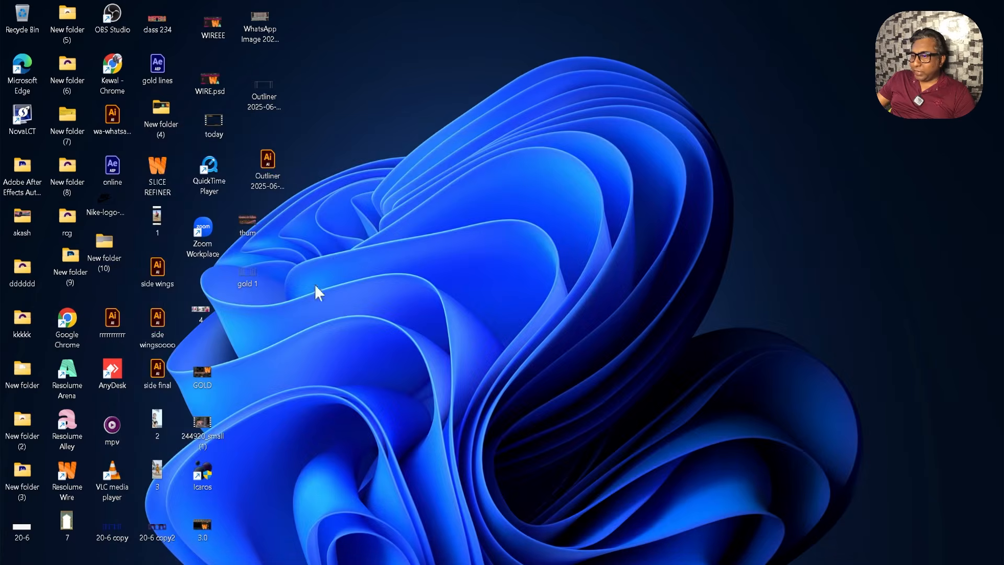
# Reopen the exported gold 1.png in the image viewer and examine the gold texture along the upper edges of the shapes up close
pyautogui.doubleClick(251, 279)
pyautogui.click(842, 159)
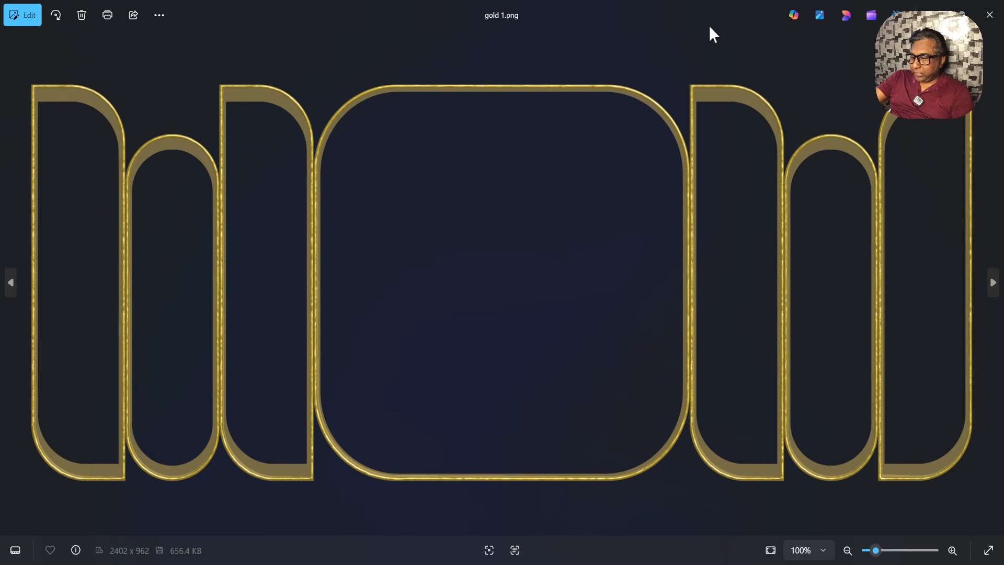
pyautogui.scroll(4, 710, 27)
pyautogui.scroll(5, 710, 27)
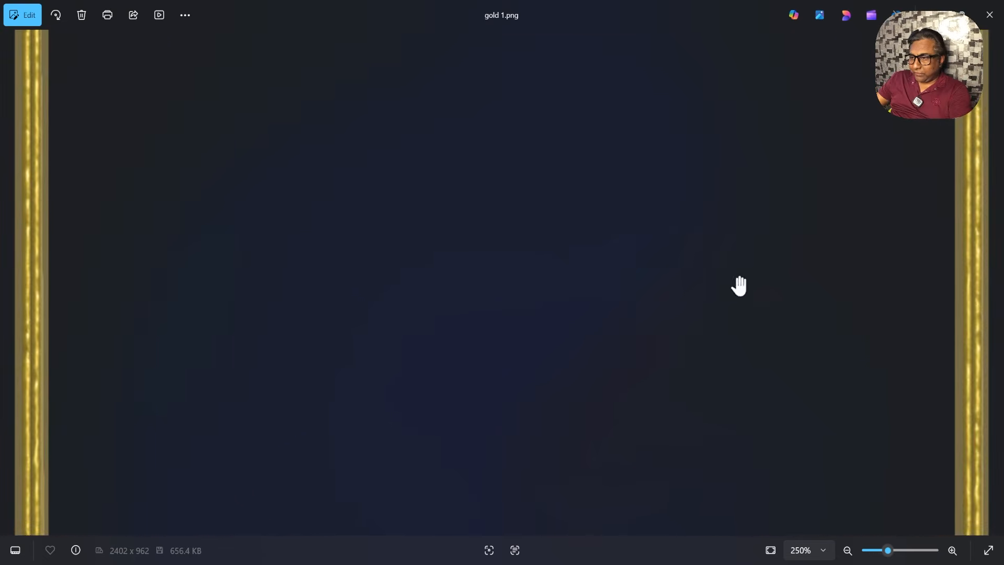
pyautogui.moveTo(298, 228); pyautogui.dragTo(591, 388)
pyautogui.moveTo(440, 401); pyautogui.dragTo(589, 402)
pyautogui.moveTo(379, 376); pyautogui.dragTo(565, 370)
pyautogui.moveTo(435, 359); pyautogui.dragTo(574, 346)
pyautogui.moveTo(697, 378); pyautogui.dragTo(460, 345)
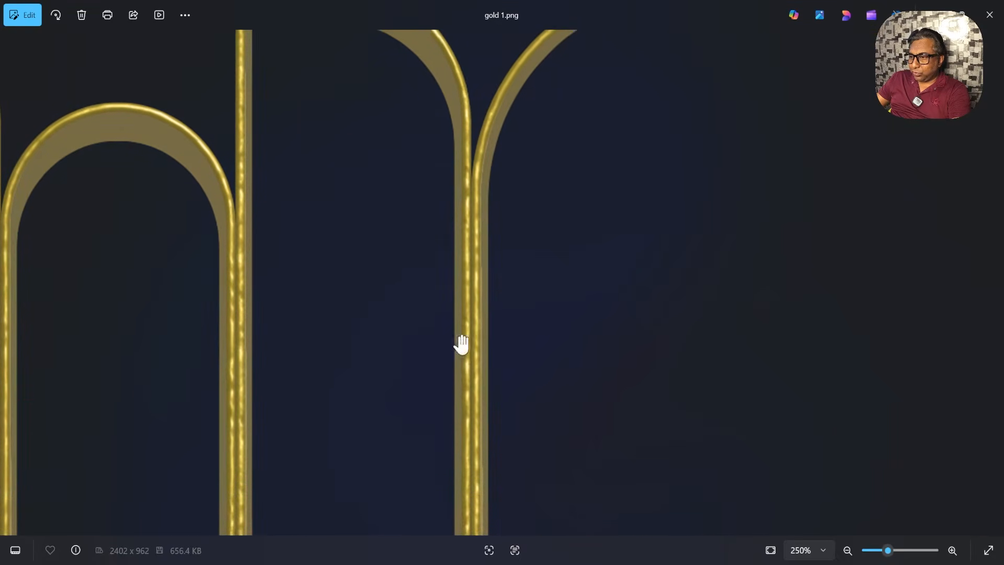
pyautogui.moveTo(568, 354); pyautogui.dragTo(375, 402)
pyautogui.moveTo(633, 361); pyautogui.dragTo(383, 361)
pyautogui.moveTo(675, 347); pyautogui.dragTo(378, 348)
pyautogui.moveTo(627, 358); pyautogui.dragTo(416, 363)
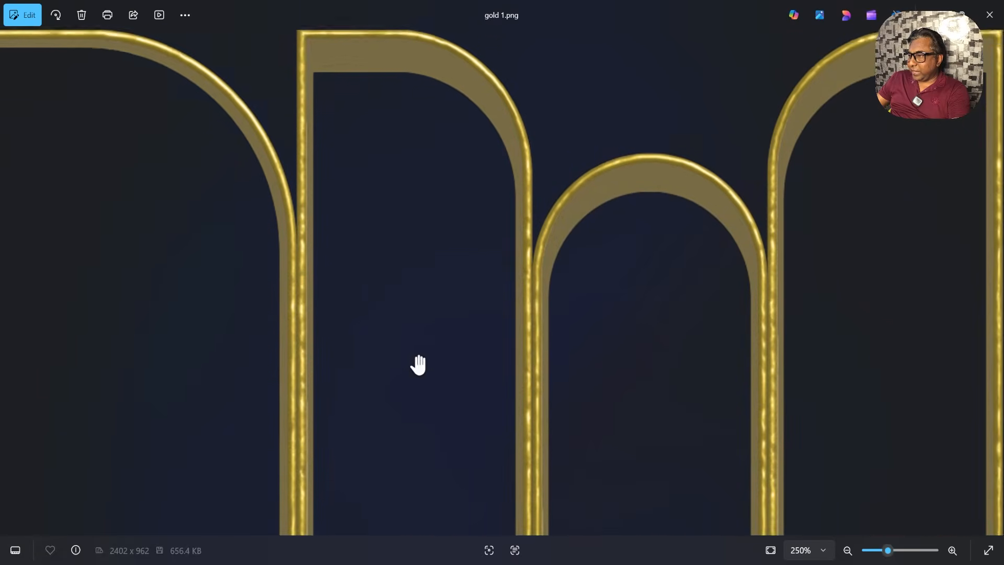
# Examine the lower edges and corners of the gold shapes up close, and check the complete design as a whole
pyautogui.moveTo(626, 379); pyautogui.dragTo(622, 236)
pyautogui.moveTo(599, 513); pyautogui.dragTo(616, 328)
pyautogui.moveTo(424, 406); pyautogui.dragTo(592, 406)
pyautogui.moveTo(462, 410); pyautogui.dragTo(648, 413)
pyautogui.moveTo(429, 424); pyautogui.dragTo(636, 430)
pyautogui.moveTo(55, 464); pyautogui.dragTo(268, 464)
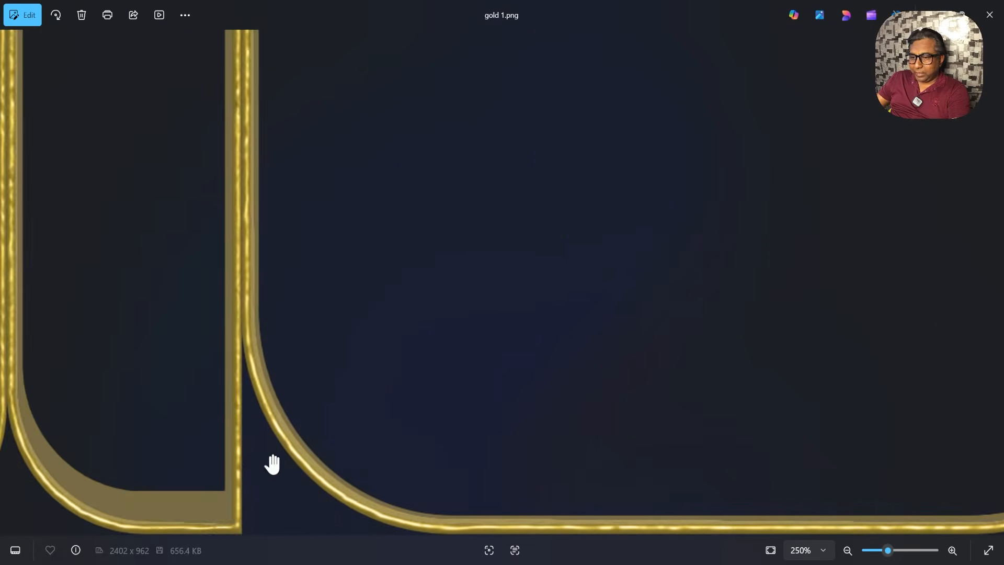
pyautogui.moveTo(103, 455); pyautogui.dragTo(300, 455)
pyautogui.moveTo(144, 448); pyautogui.dragTo(408, 445)
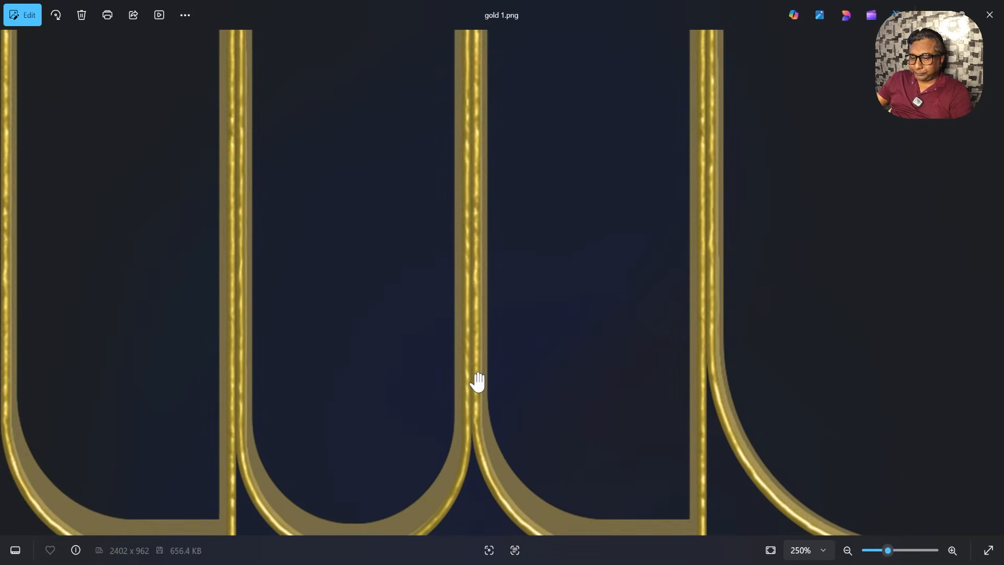
pyautogui.scroll(-6, 477, 382)
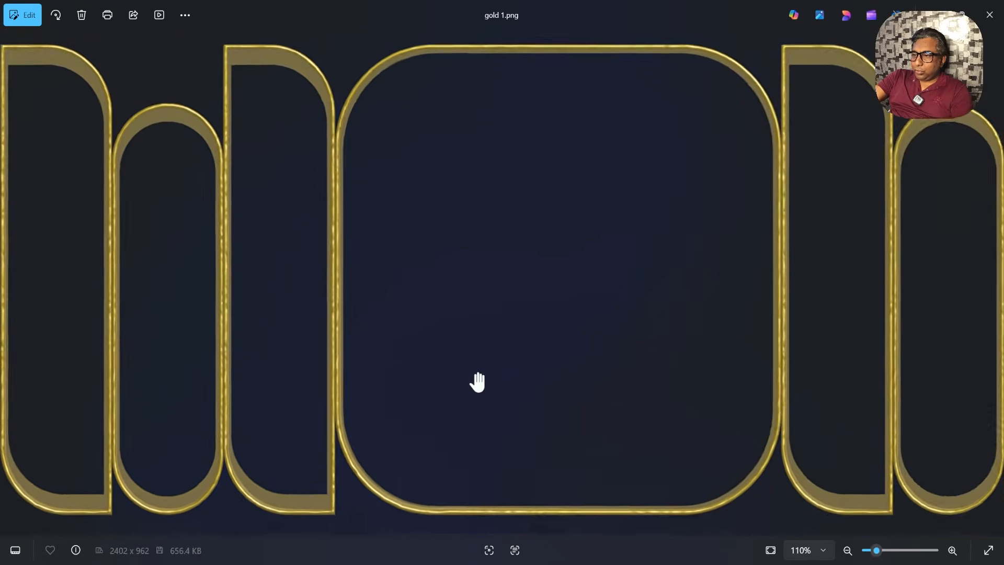
pyautogui.scroll(-1, 475, 374)
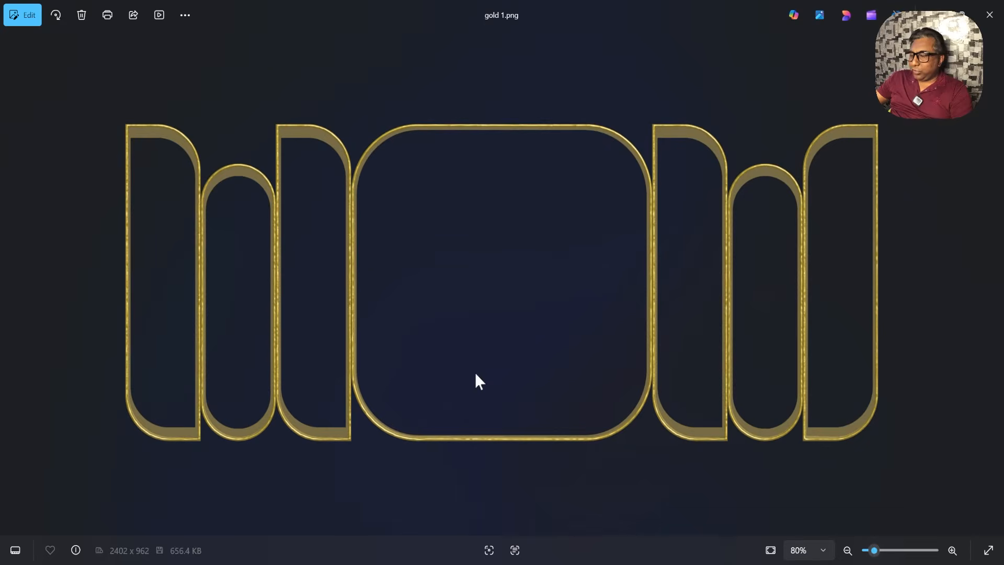
pyautogui.scroll(1, 479, 382)
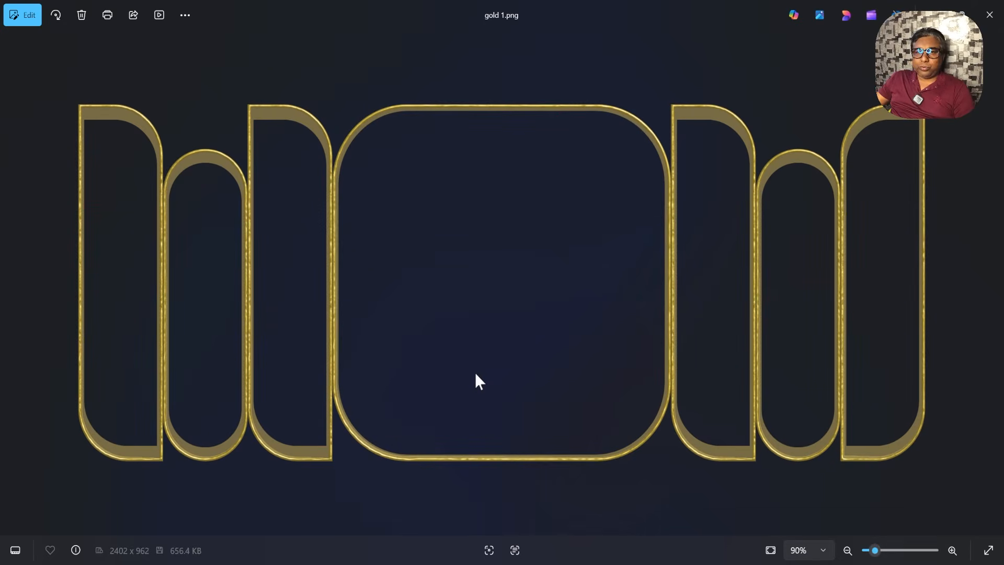